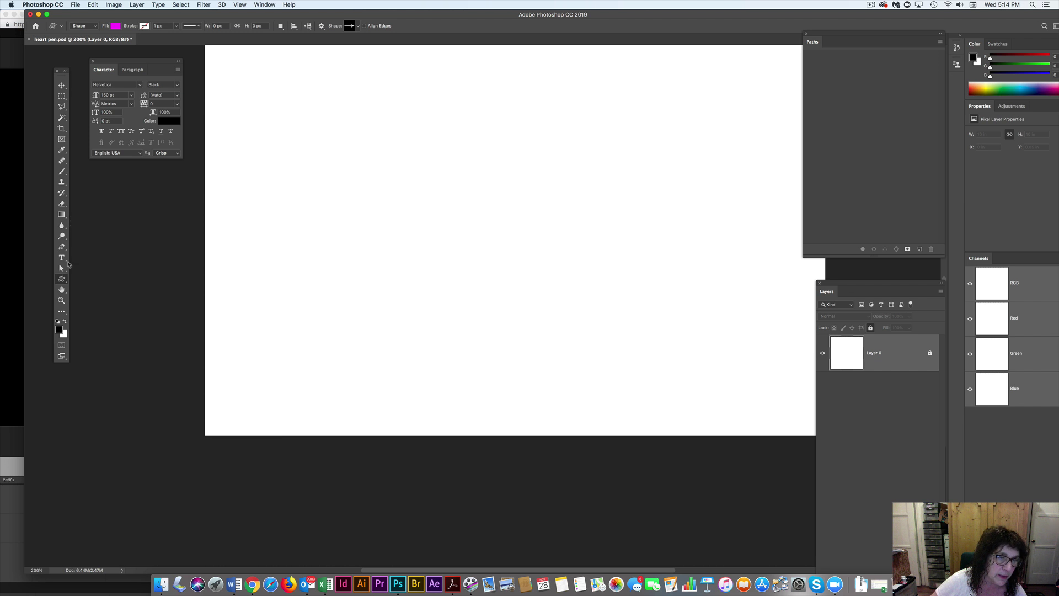
Step: Activate the Rectangle tool with its drawing mode set to Shape
left_click(62, 278)
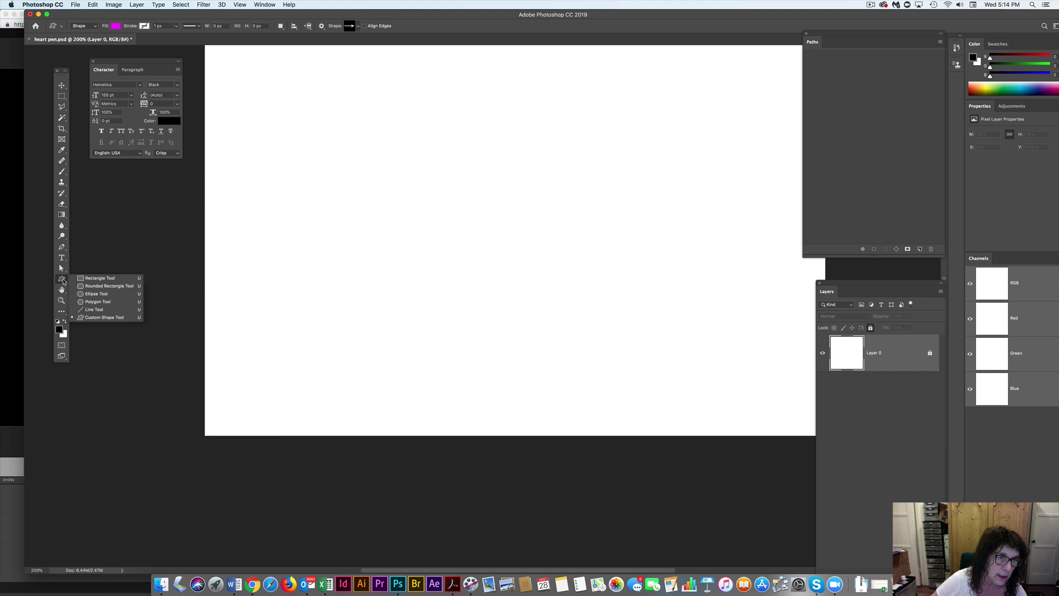
left_click(100, 278)
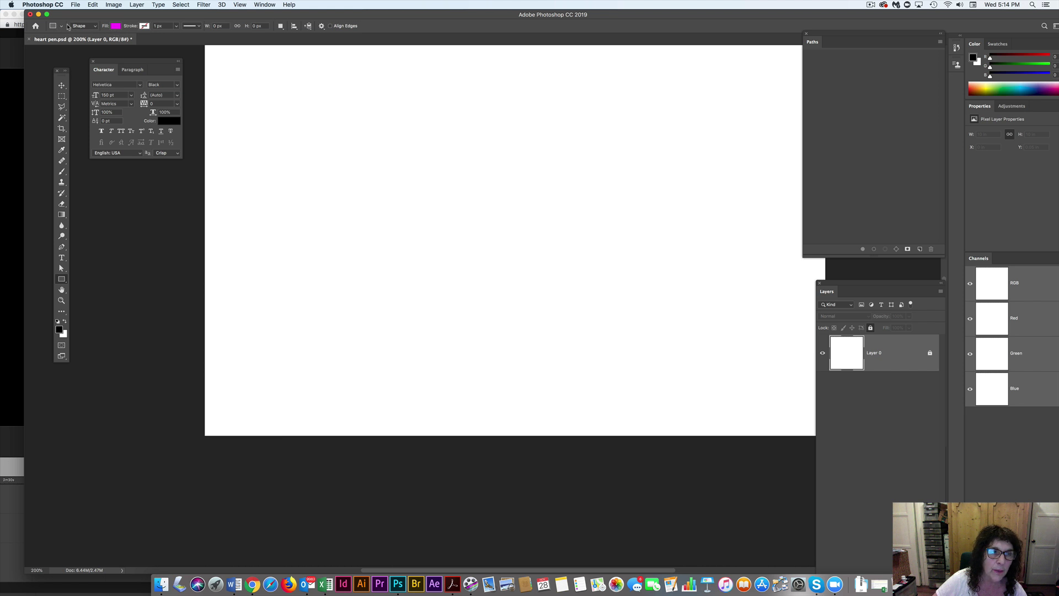
left_click(96, 28)
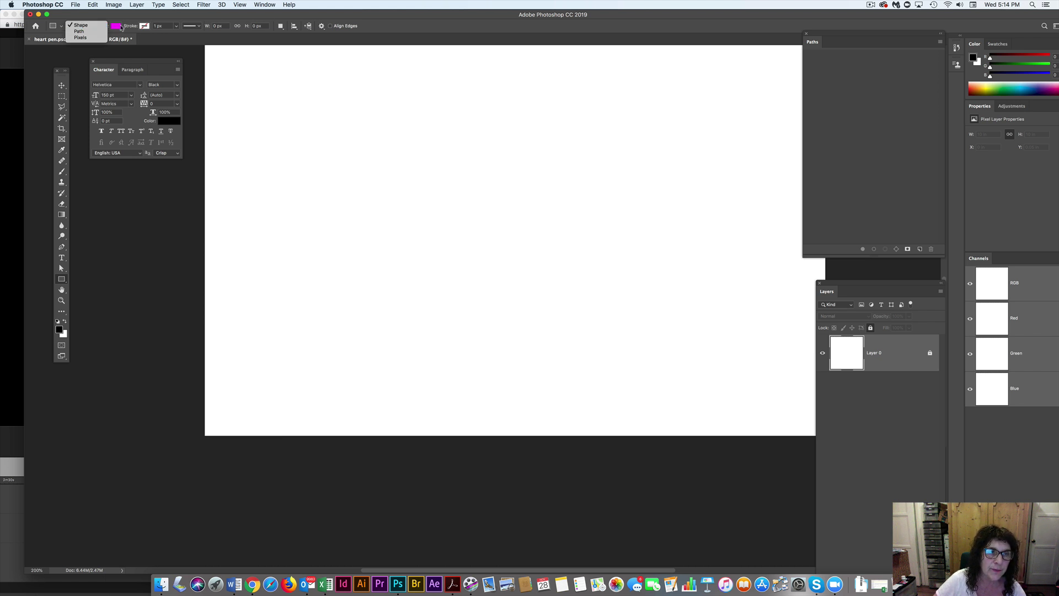
left_click(83, 42)
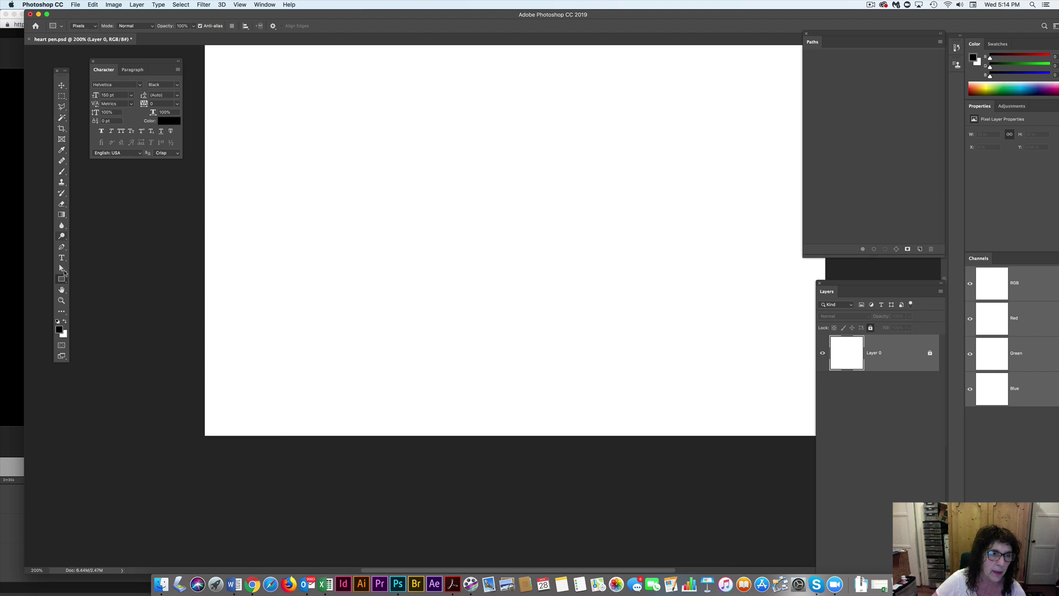
left_click(83, 26)
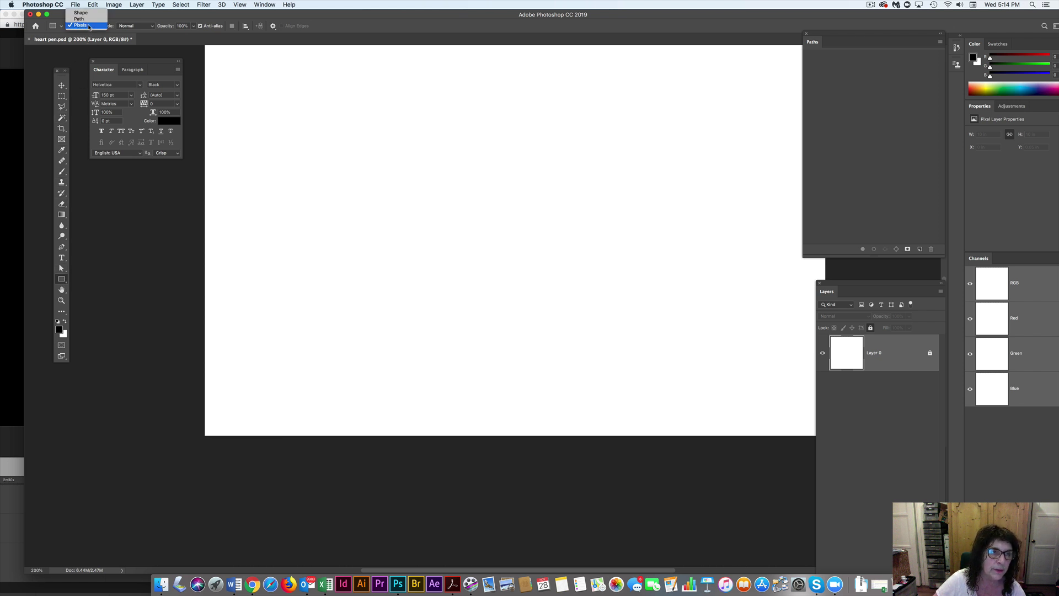
left_click(91, 13)
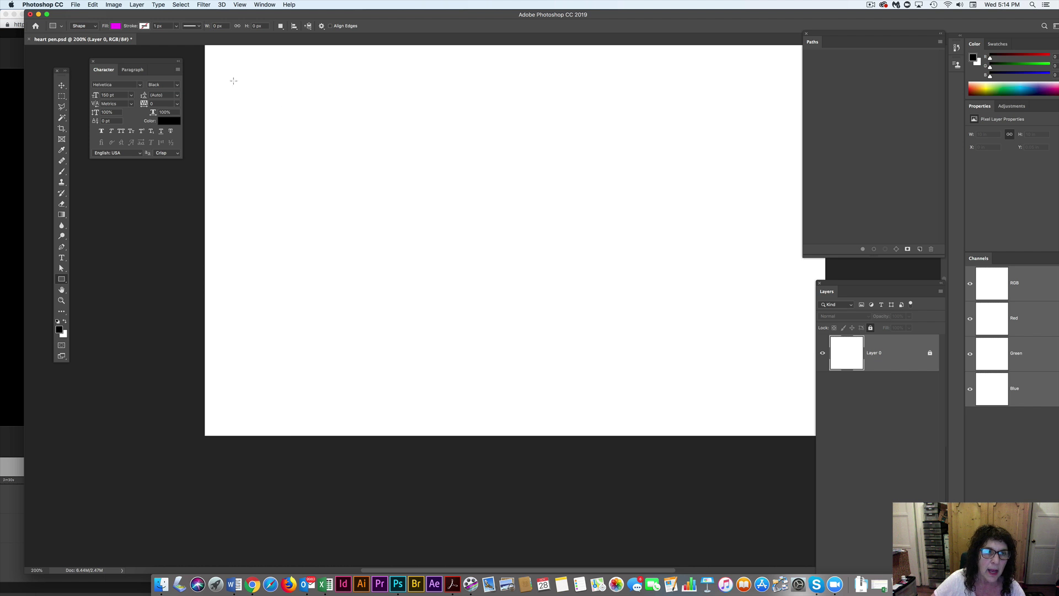
Step: Draw a magenta rectangle about 259 × 157 px in the canvas's upper area with a solid black 3 px stroke
left_click(145, 26)
left_click(128, 43)
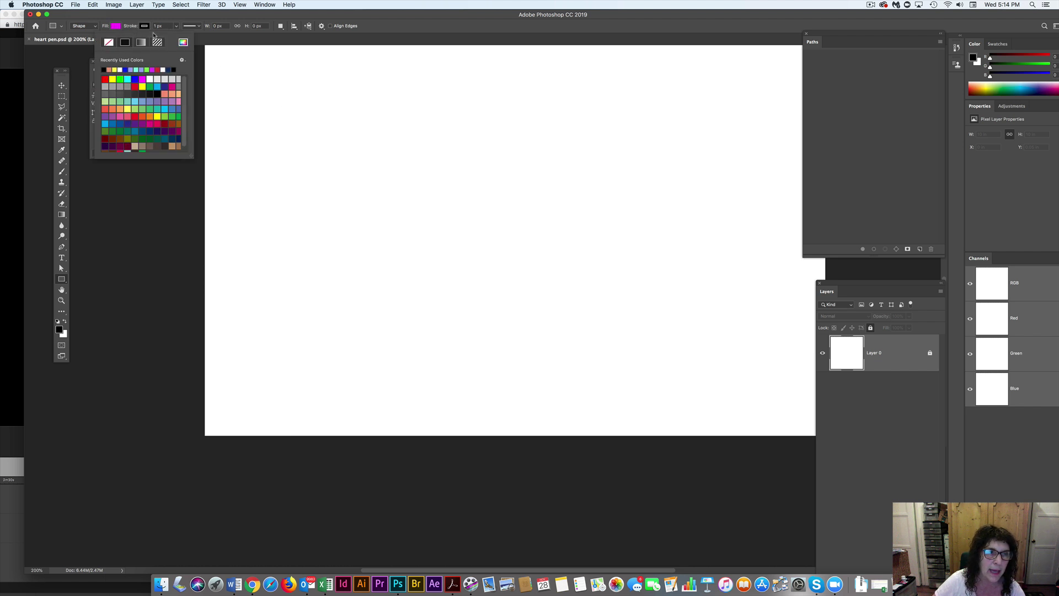
left_click(143, 27)
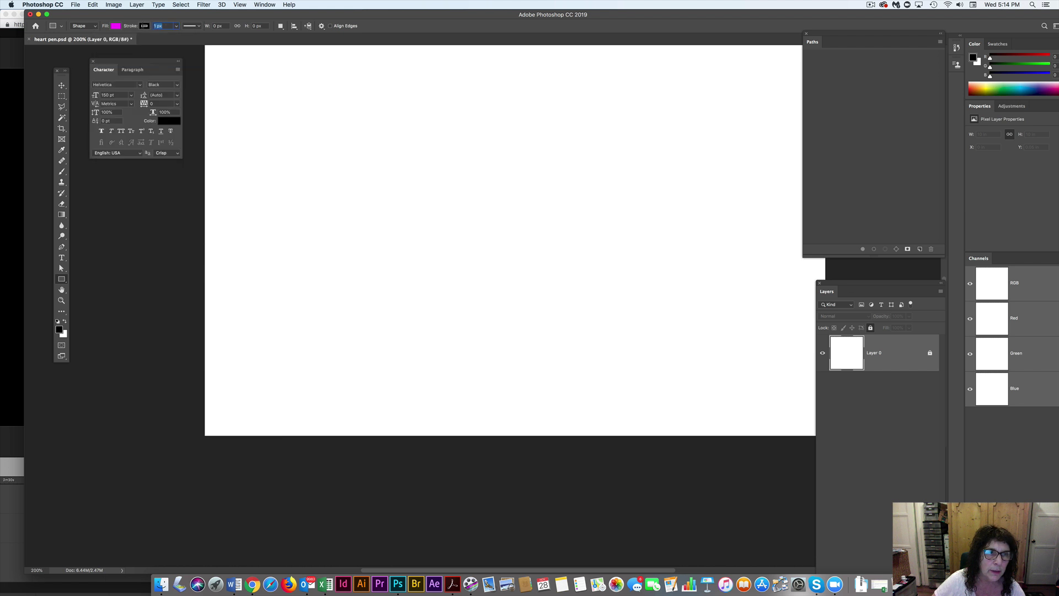
type("3")
key("Return")
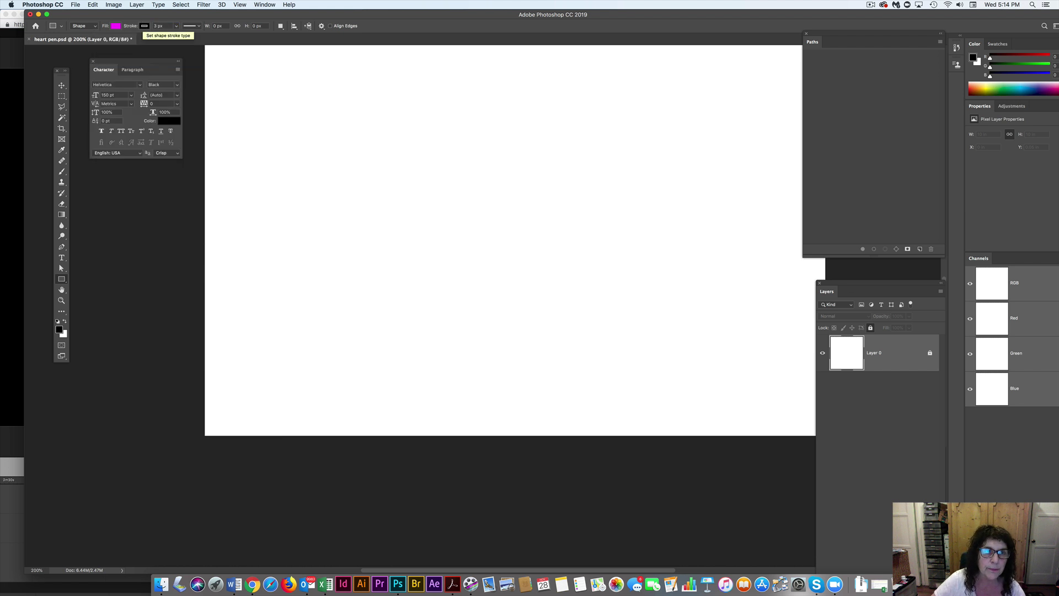
mouse_move(316, 104)
left_mouse_down()
mouse_move(330, 148)
mouse_move(423, 168)
left_mouse_up()
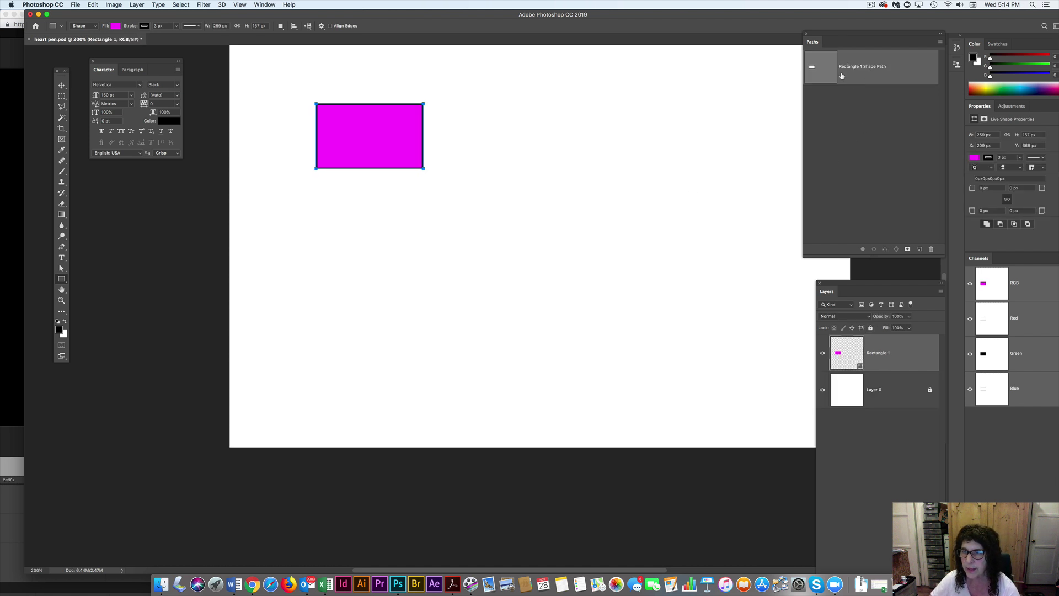
Step: Draw a circle about 182 px wide below the rectangle on the same shape layer
left_click_drag(865, 291, 800, 269)
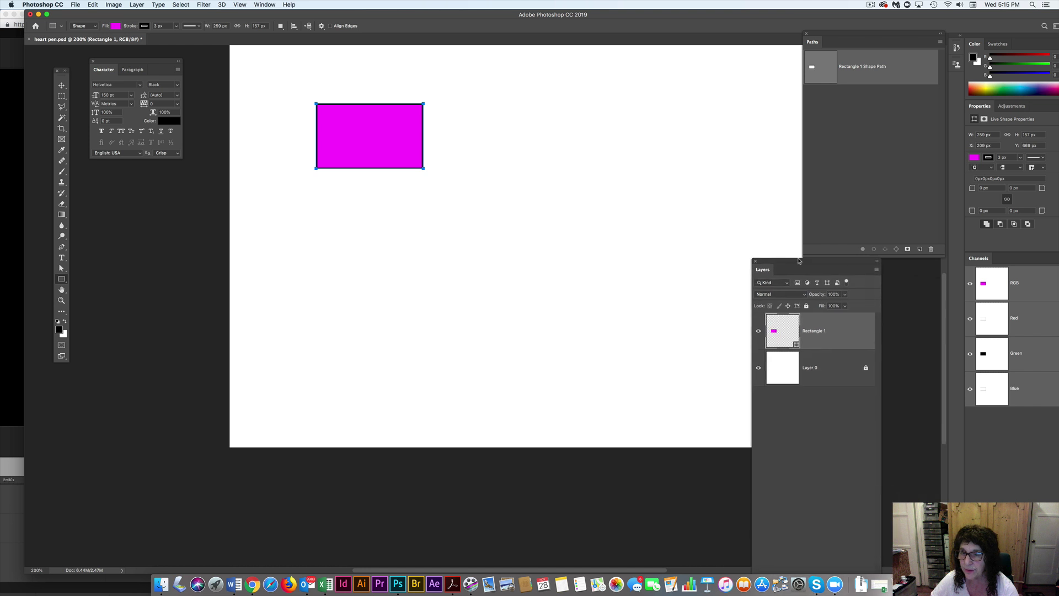
left_click(66, 283)
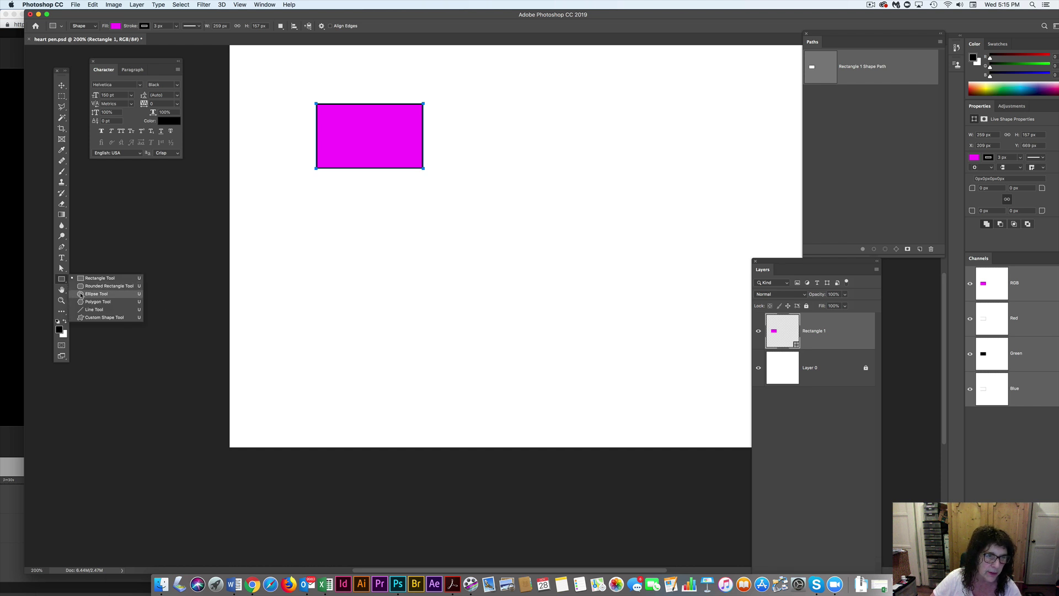
left_click(102, 294)
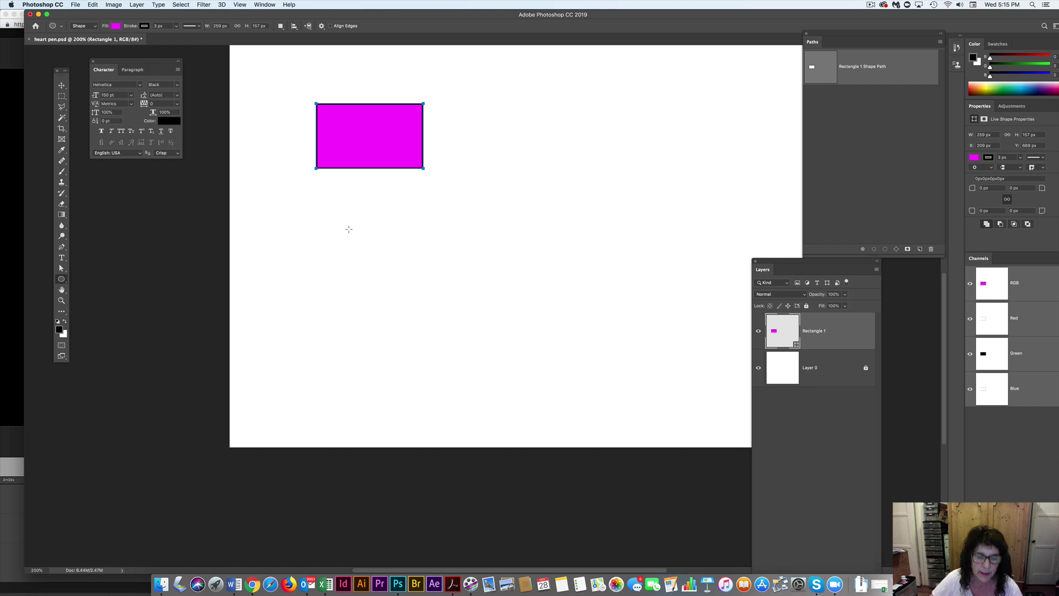
left_click_drag(348, 228, 423, 312)
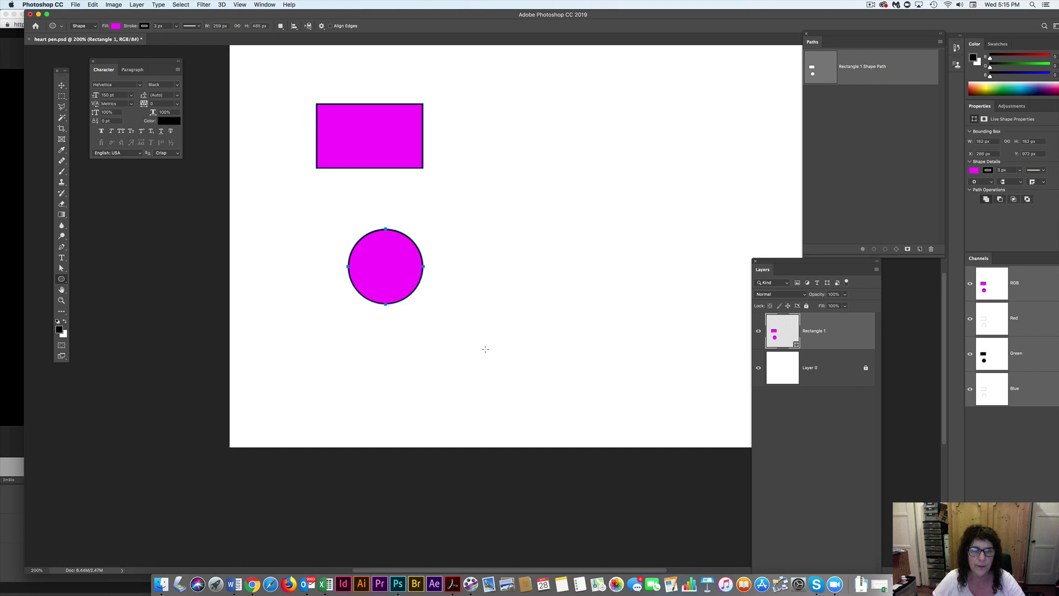
Step: Try a blue fill on the shared shape layer, cancel it, and delete the circle
double_click(796, 345)
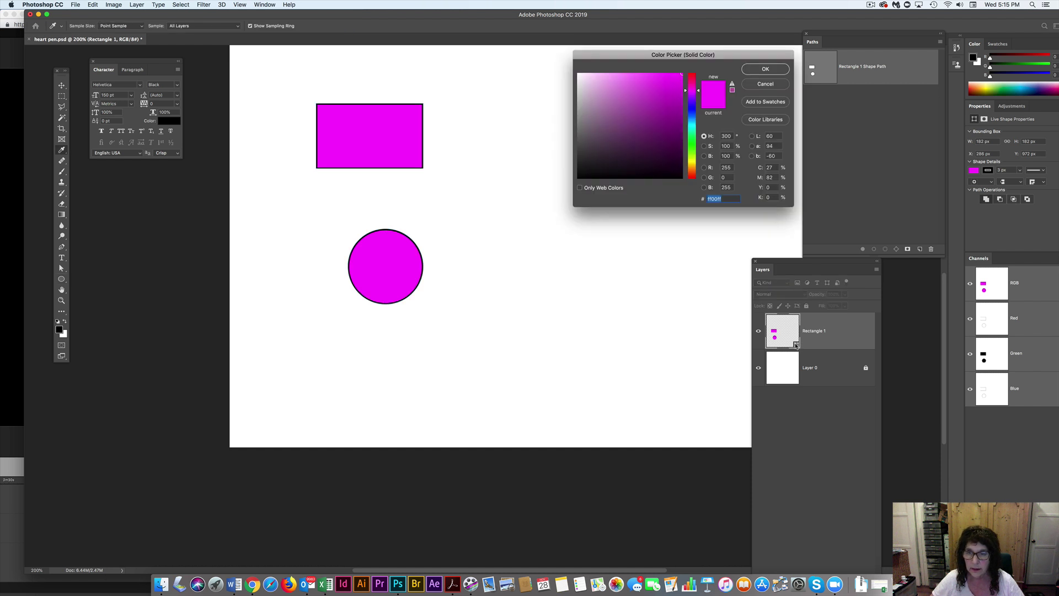
left_click(692, 109)
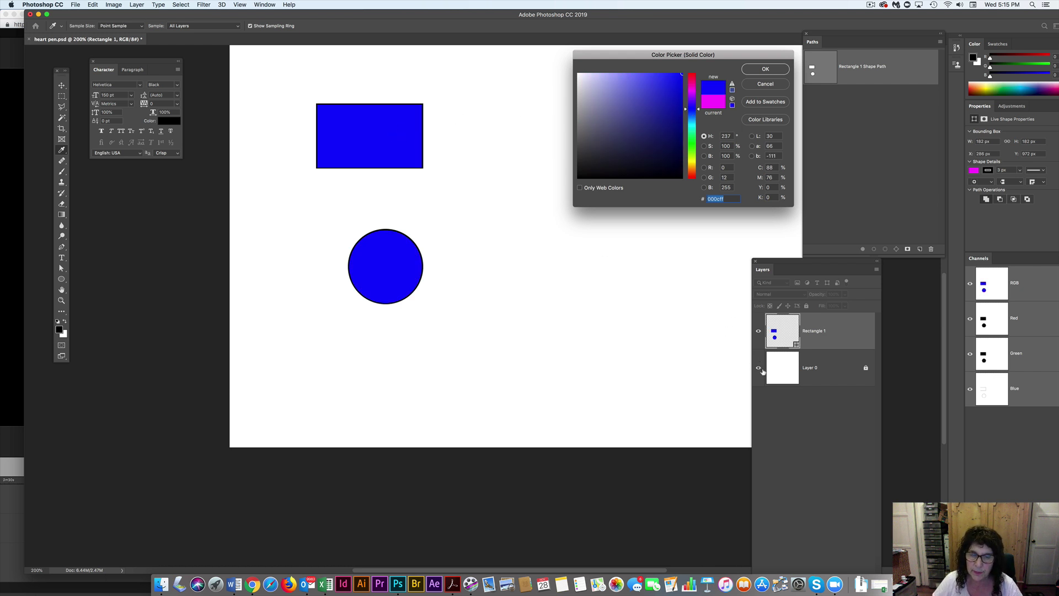
left_click(766, 84)
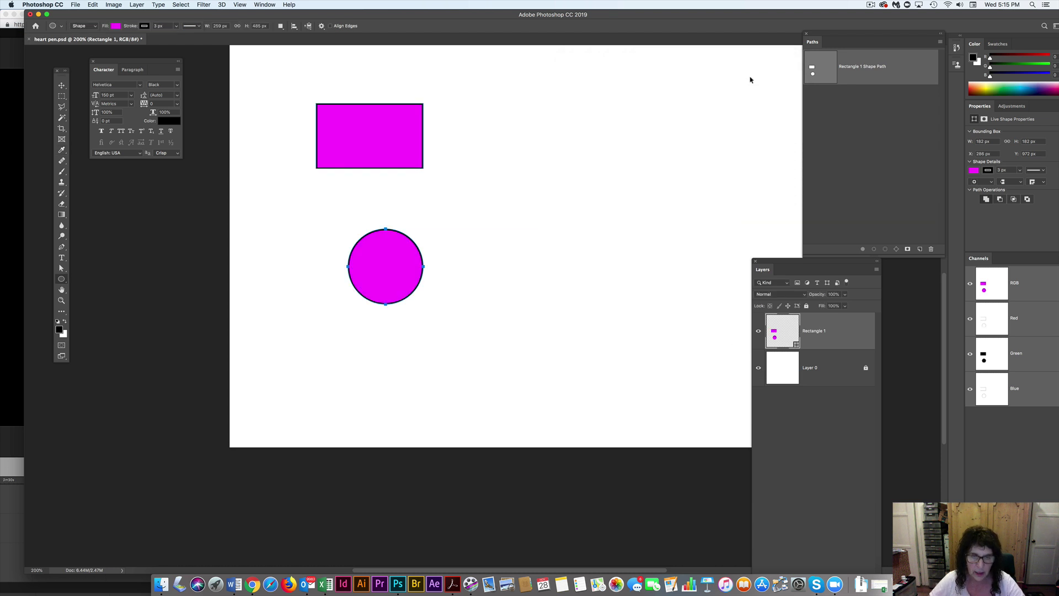
key("BackSpace")
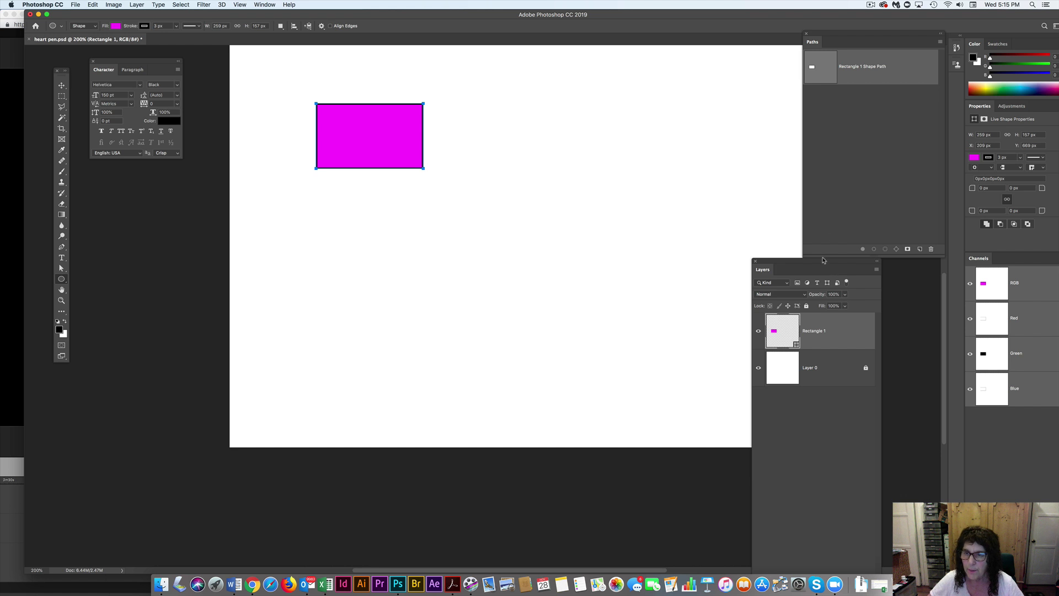
Step: Add a new layer and draw a circle about 192 px wide on it, below the rectangle
left_click_drag(824, 262, 826, 137)
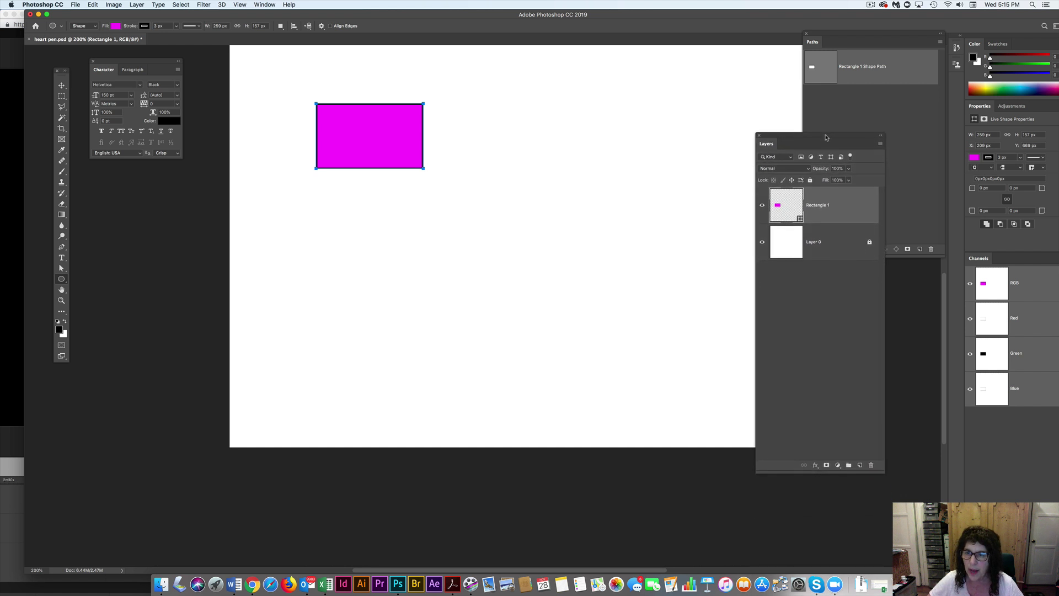
left_click(860, 465)
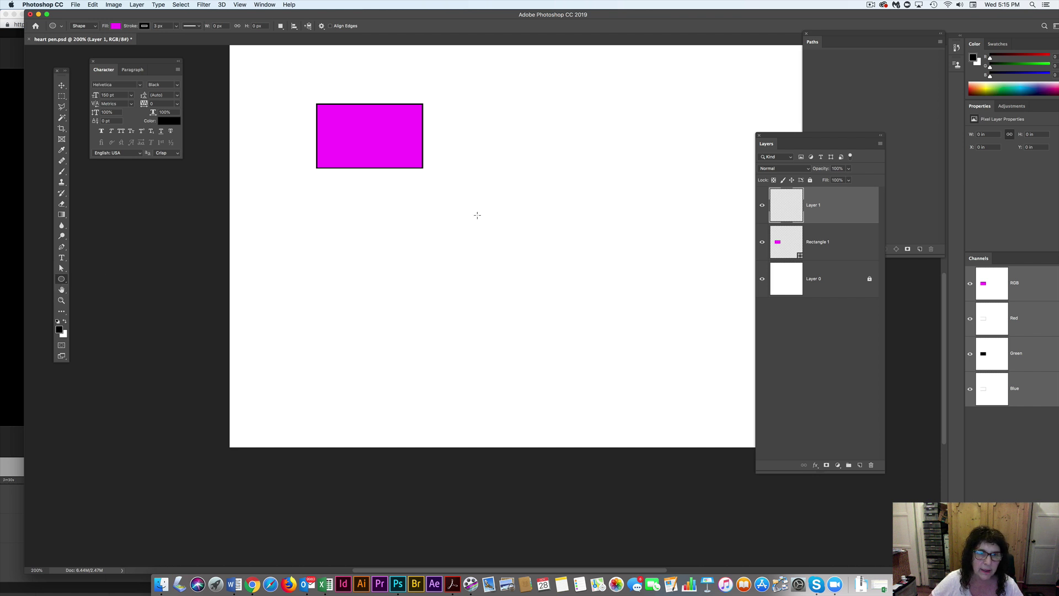
left_click_drag(480, 210, 400, 289)
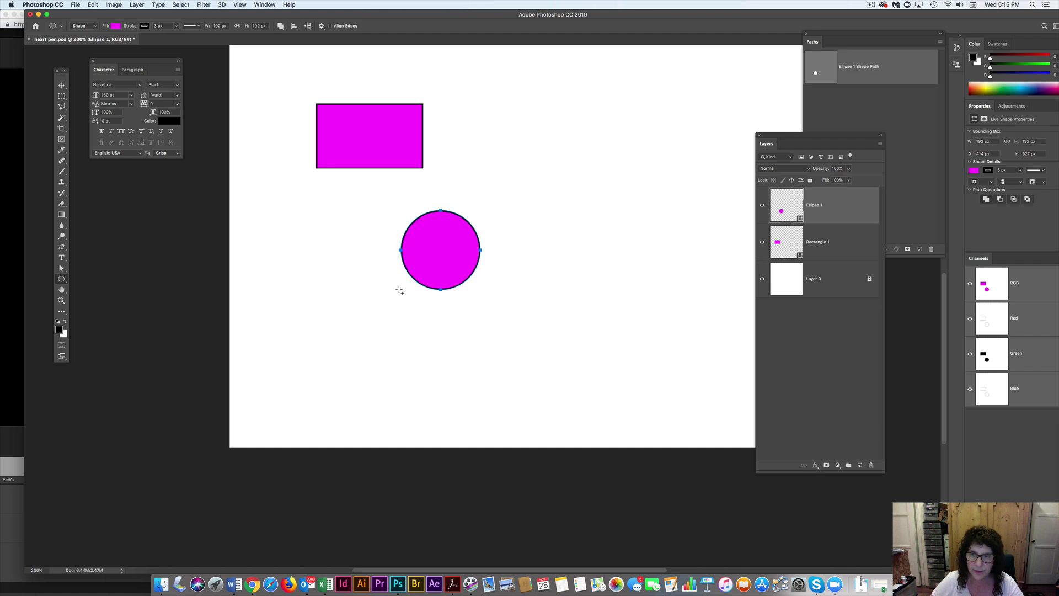
Step: Set the circle's fill color to blue, 0000ff
double_click(801, 219)
left_click(693, 109)
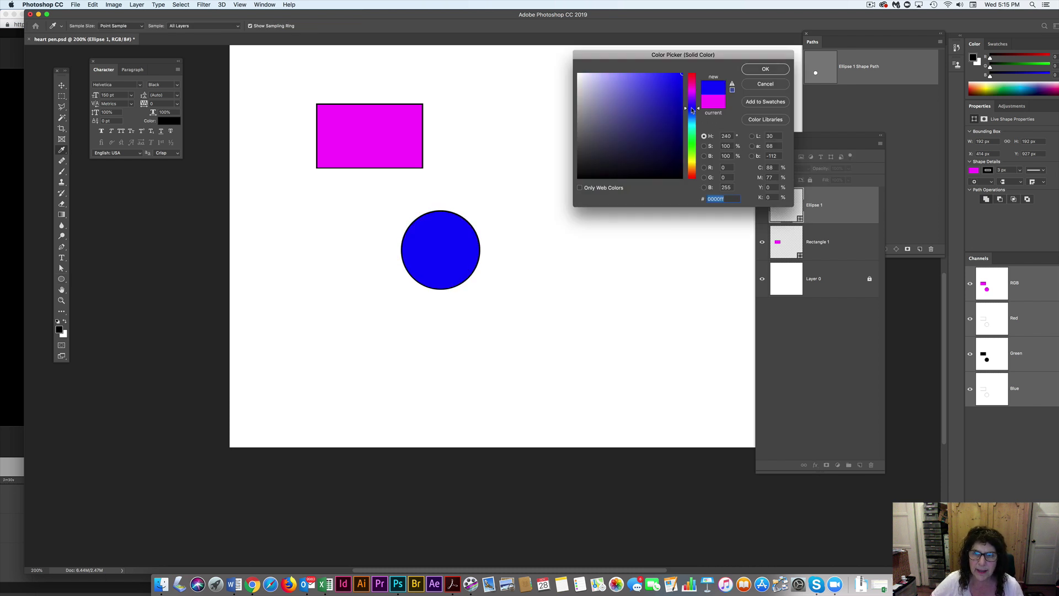
left_click(766, 69)
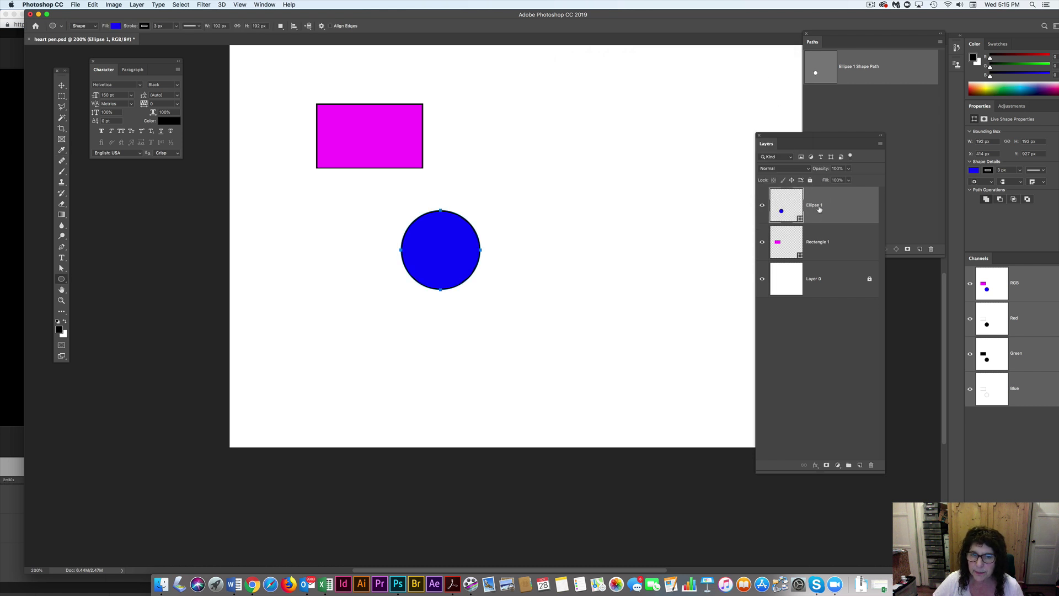
Step: Enlarge the magenta rectangle with Free Transform to about 128% from its upper corner
left_click(831, 239)
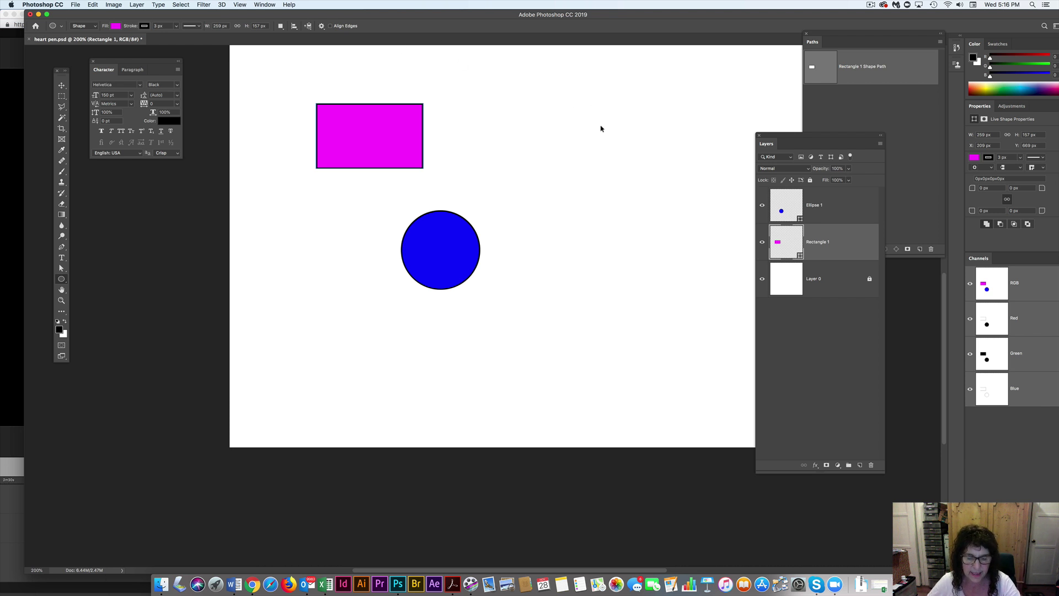
key("super+t")
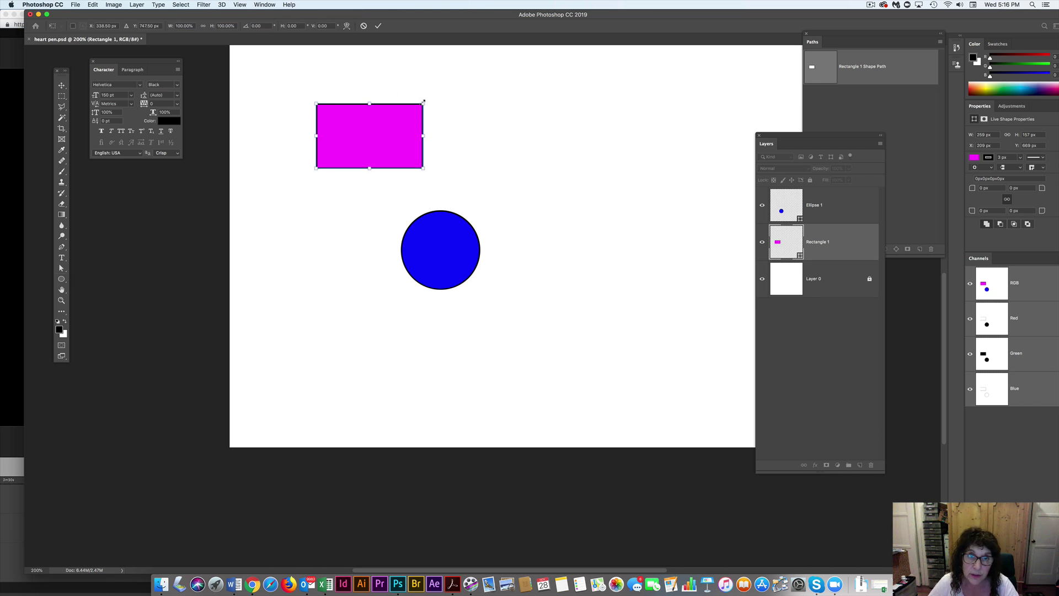
left_click_drag(423, 99, 437, 59)
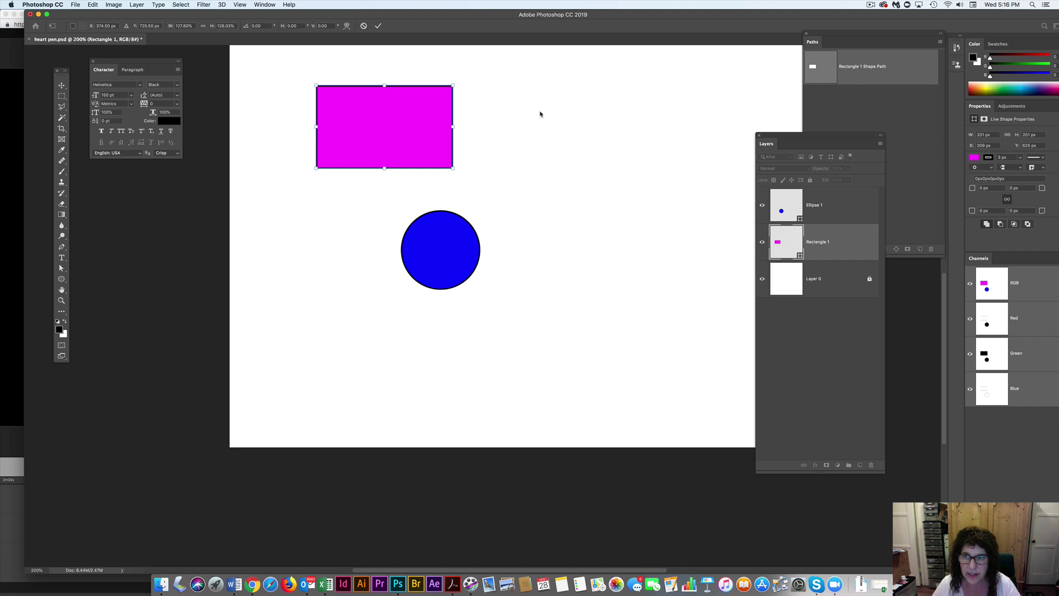
left_click_drag(843, 135, 702, 46)
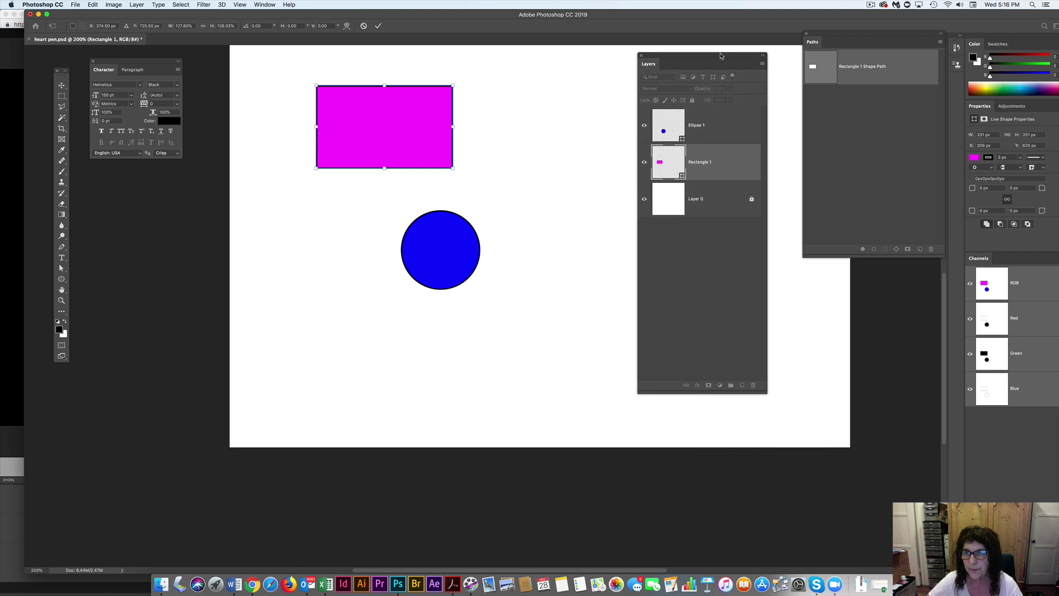
key("Return")
Step: Select the rectangle's layer and activate the Polygon tool, checking its path options
left_click(704, 129)
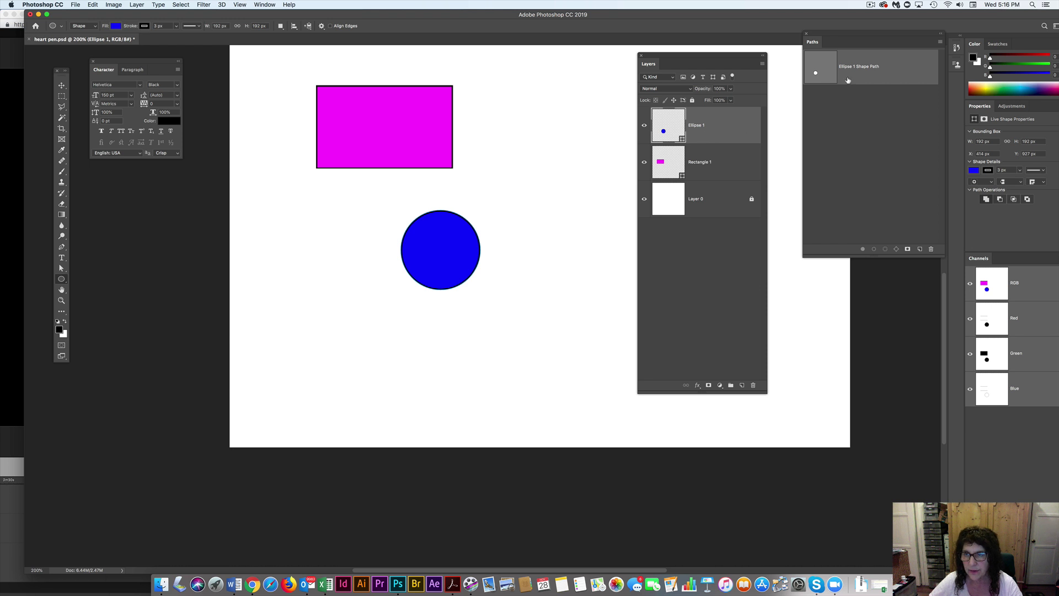
left_click(736, 161)
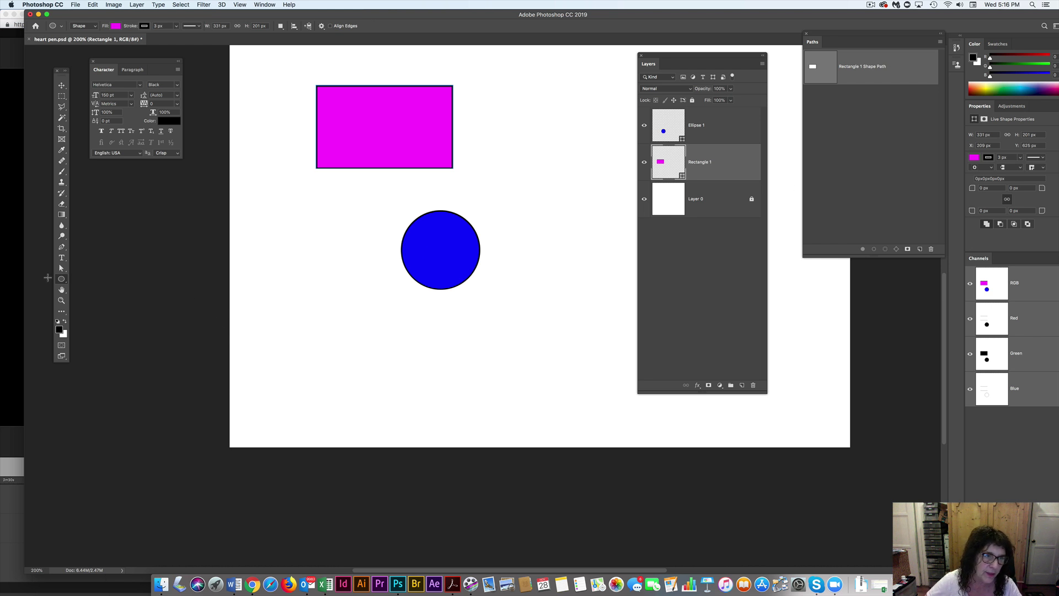
left_click(61, 280)
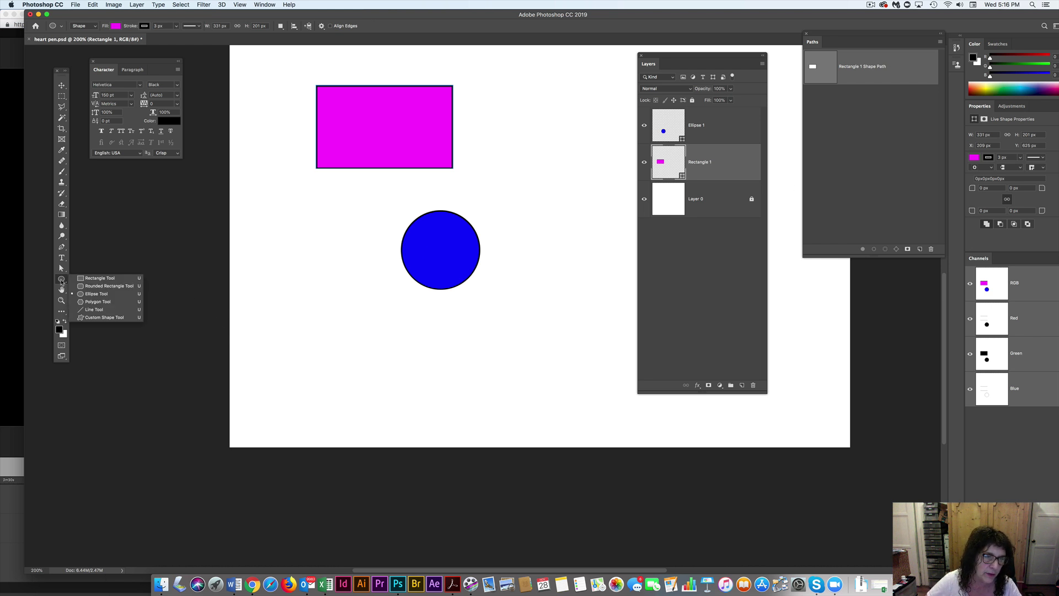
left_click(80, 302)
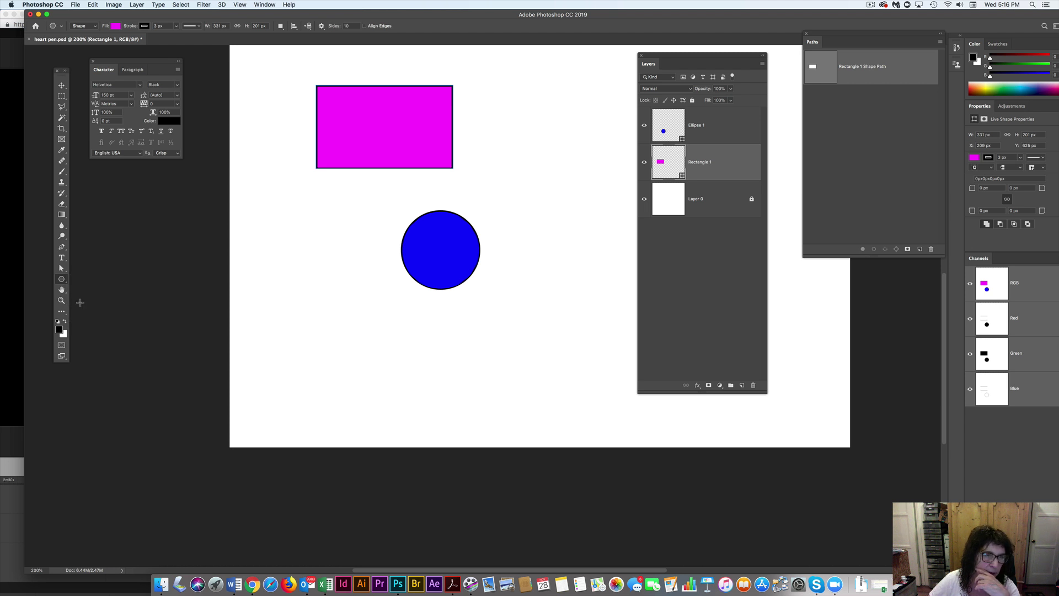
left_click(322, 27)
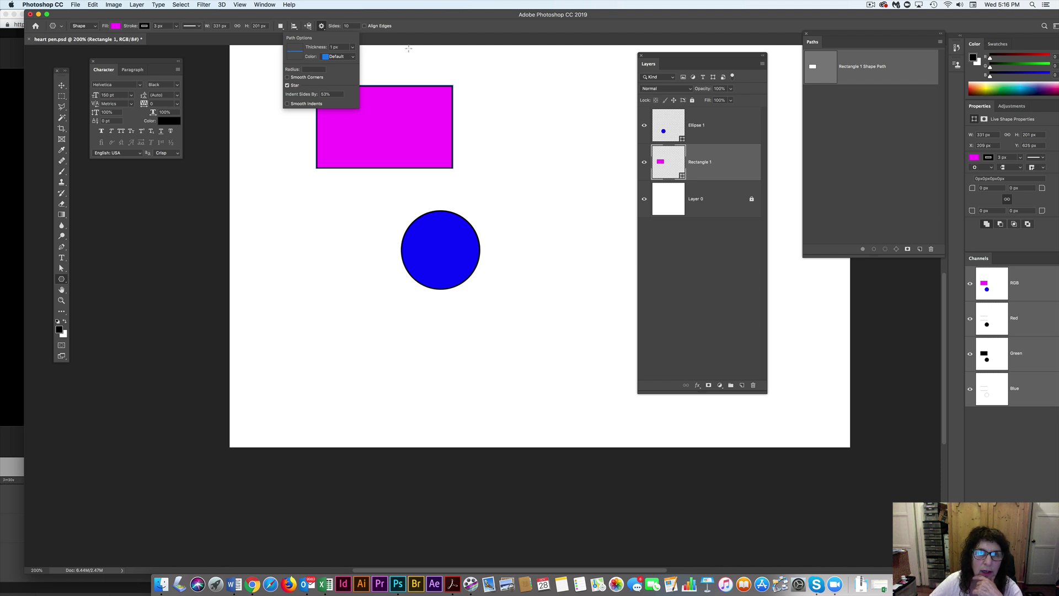
left_click(436, 20)
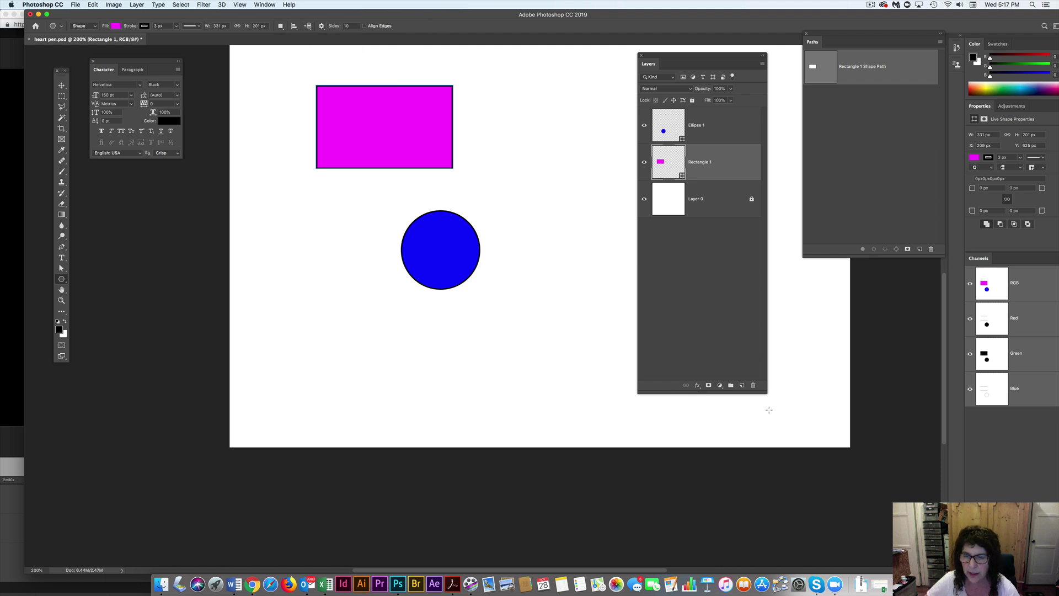
Step: Add a new layer and draw a yellow-filled ten-pointed star about 290 px wide, below and to the right of the circle
left_click(741, 385)
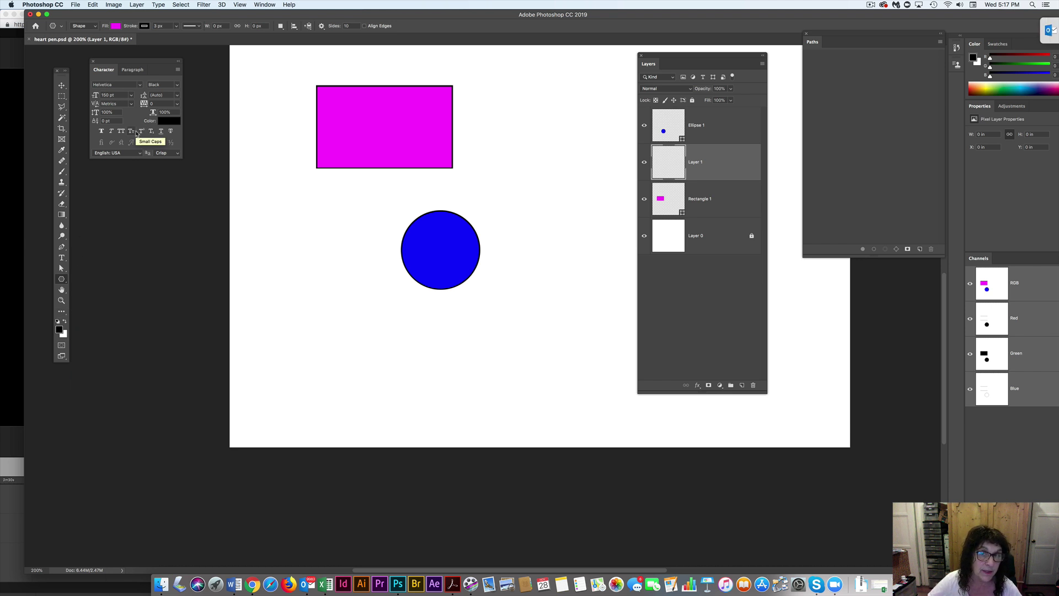
left_click(115, 26)
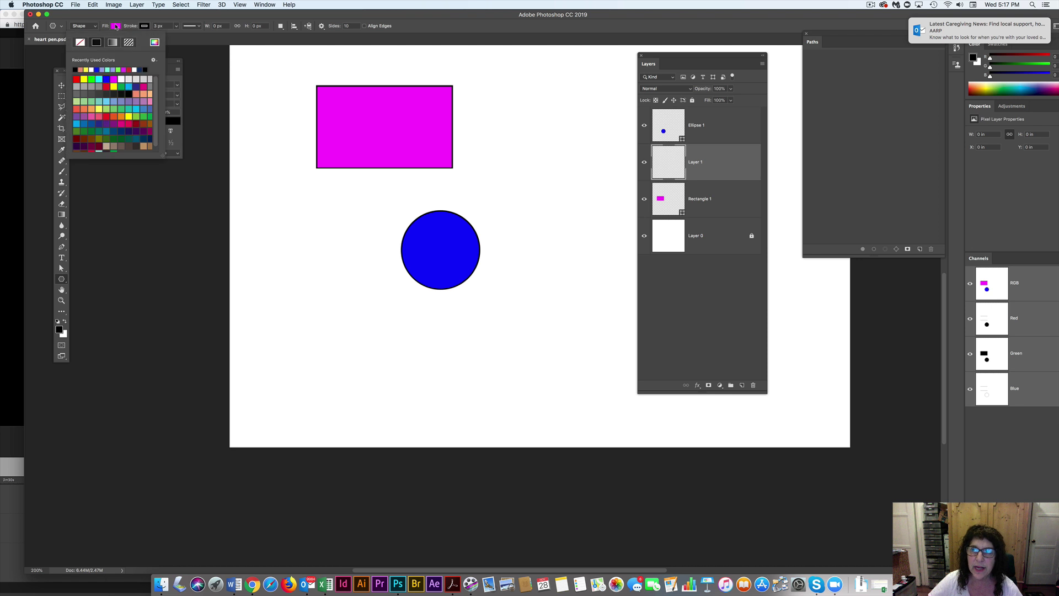
left_click(114, 86)
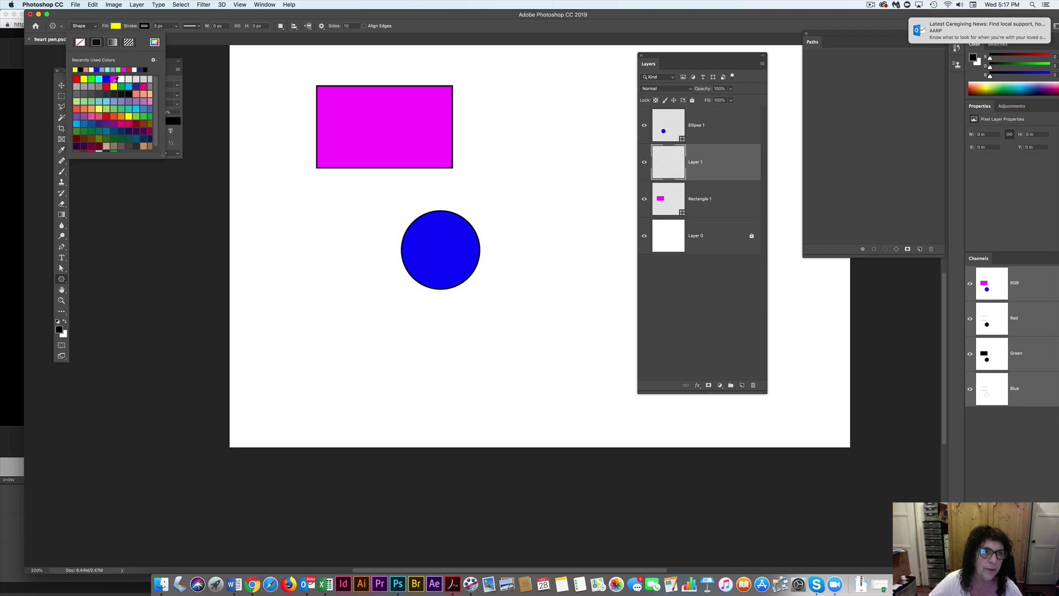
left_click(147, 22)
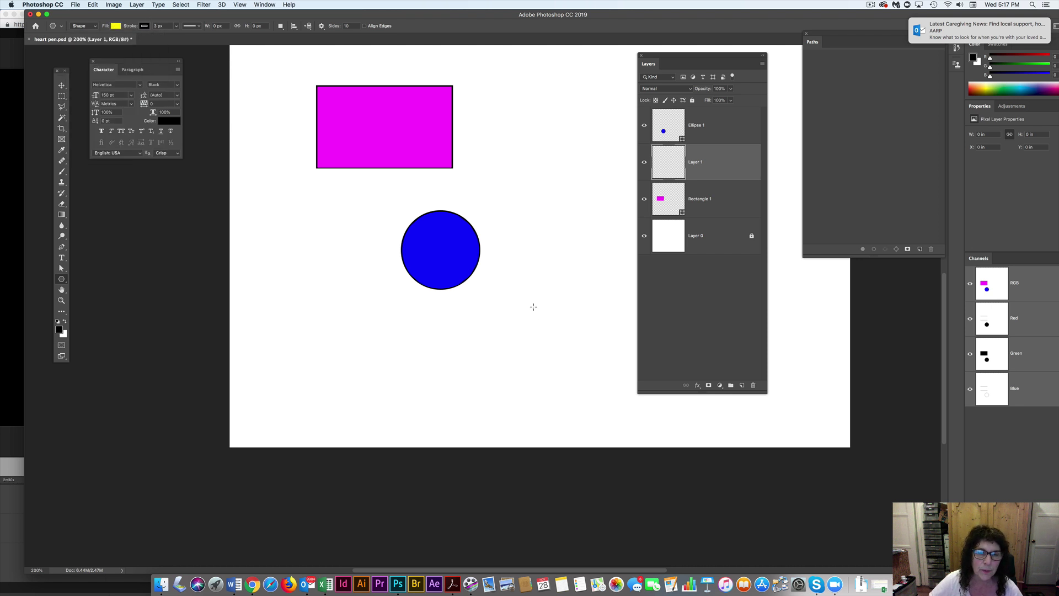
left_click_drag(508, 361, 569, 311)
left_click_drag(556, 324, 556, 324)
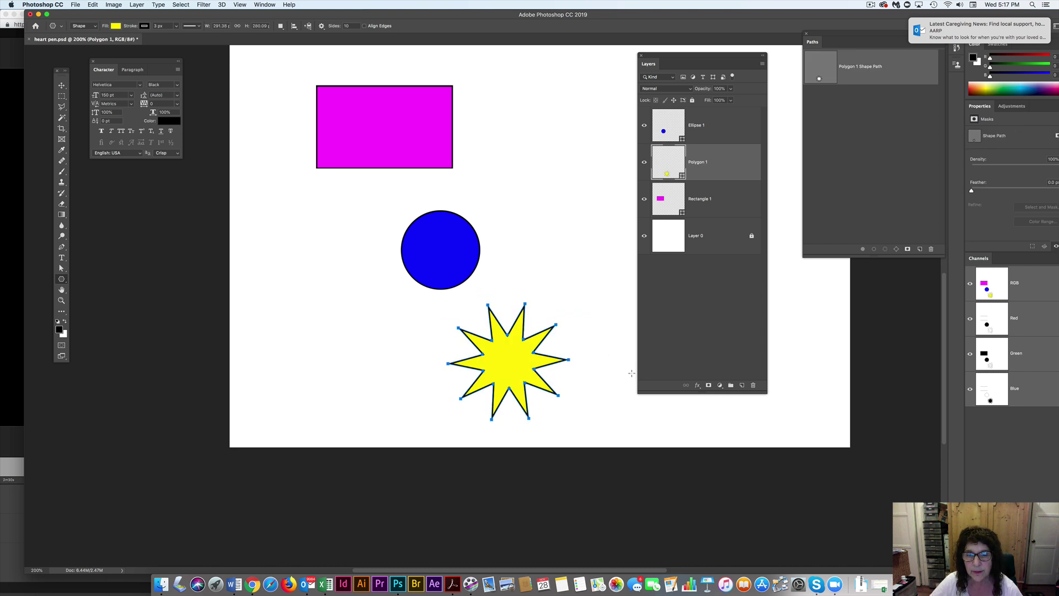
Step: On a new layer, draw a yellow five-sided polygon about 299 px wide to the right of the rectangle, with the Star option off
left_click(742, 385)
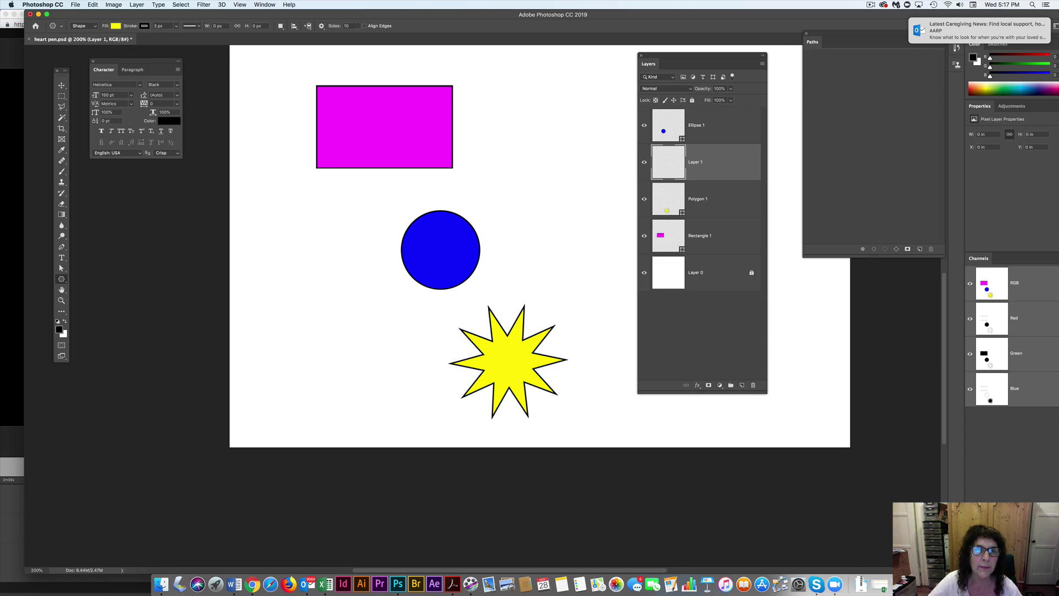
left_click_drag(355, 25, 338, 27)
type("5")
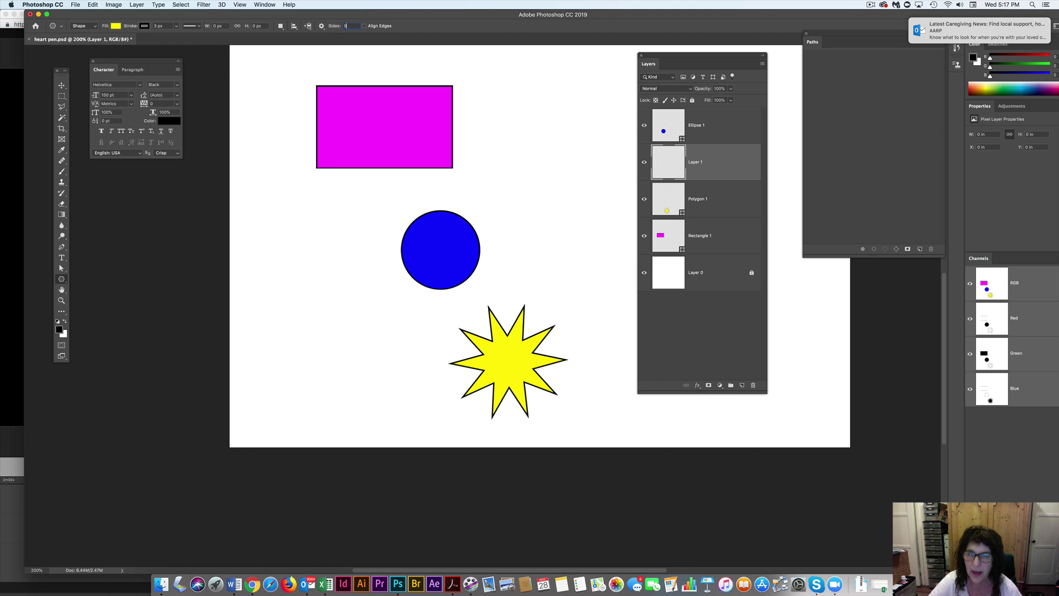
scroll(334, 28, "left", 10)
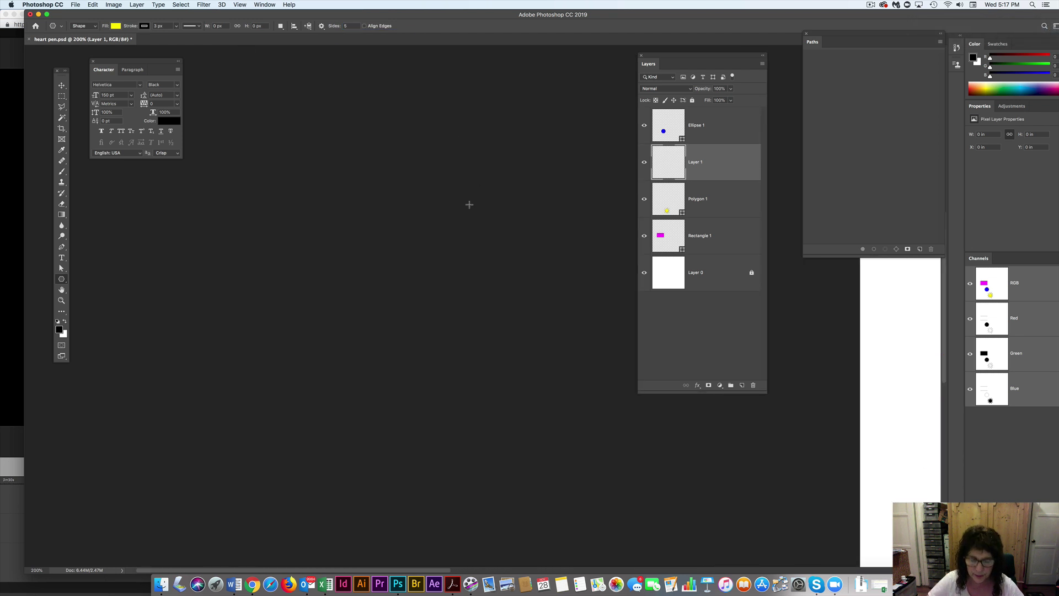
left_click_drag(893, 310, 176, 199)
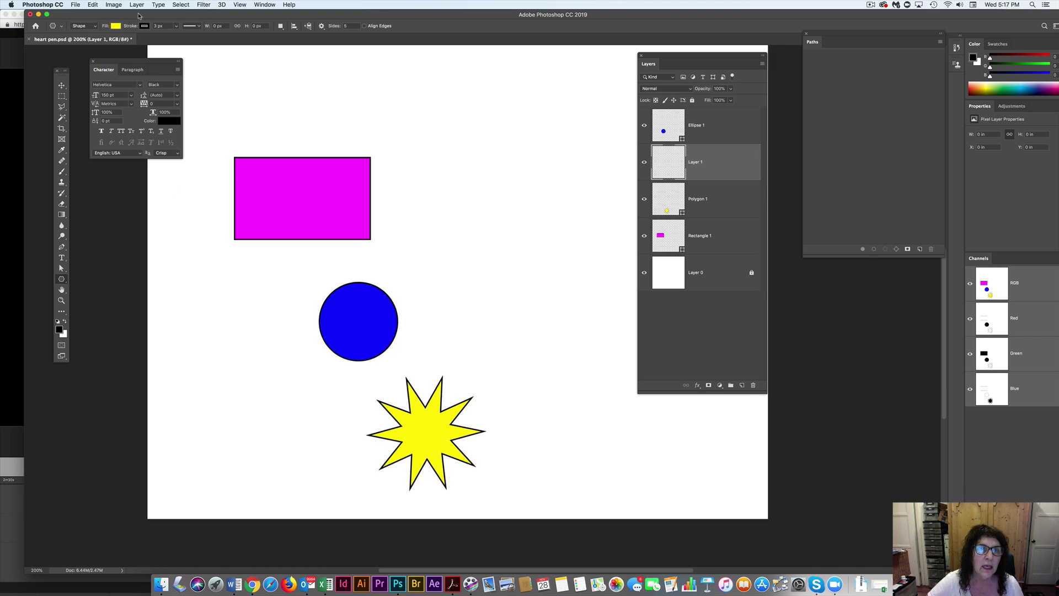
left_click(322, 26)
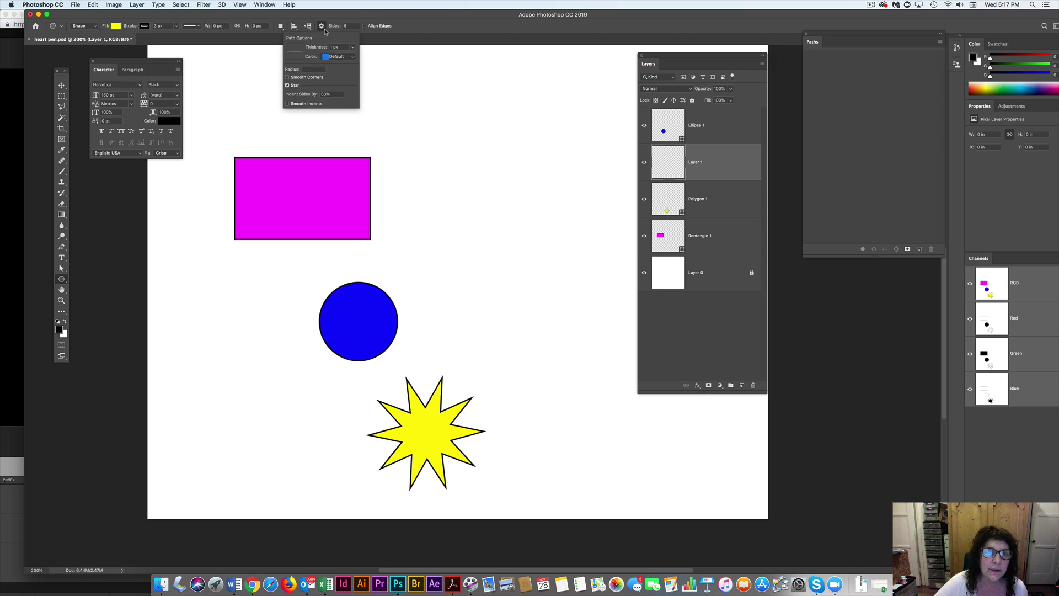
left_click(287, 85)
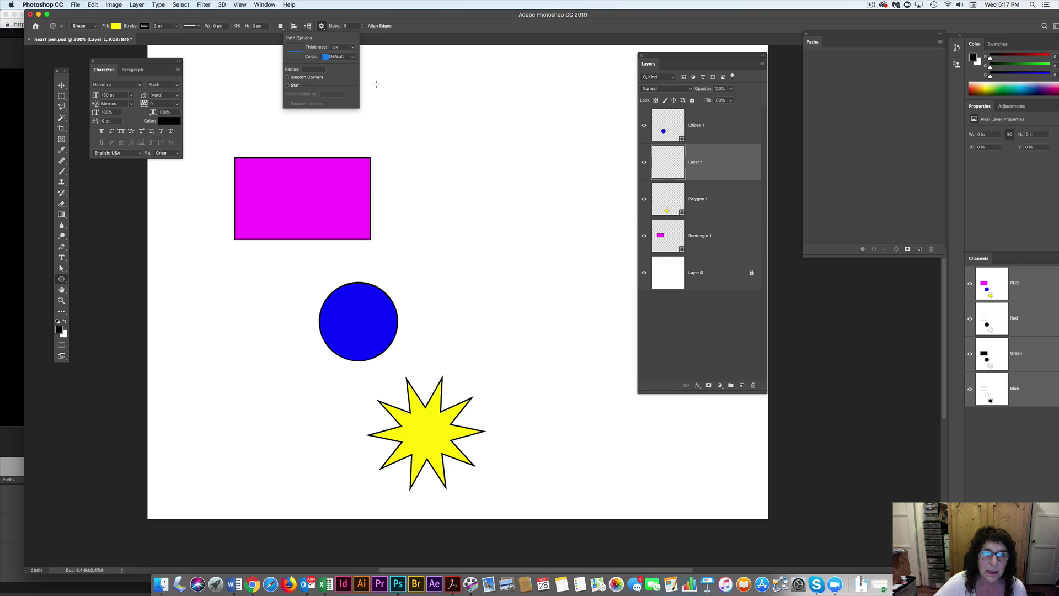
left_click_drag(465, 165, 523, 211)
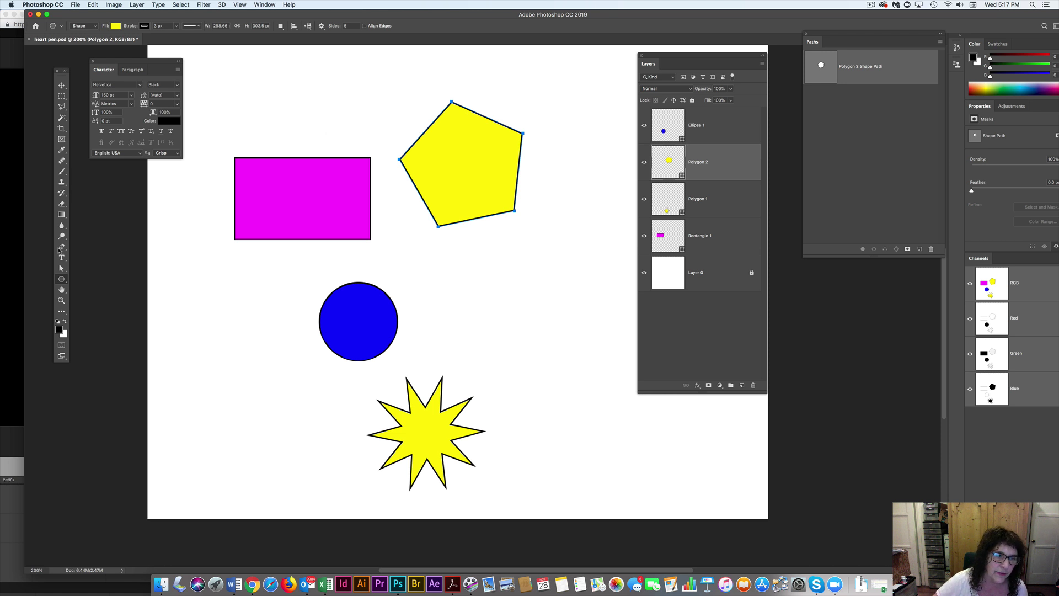
Step: Stretch the pentagon upward by moving its top anchor point with the Direct Selection tool
left_click(62, 270)
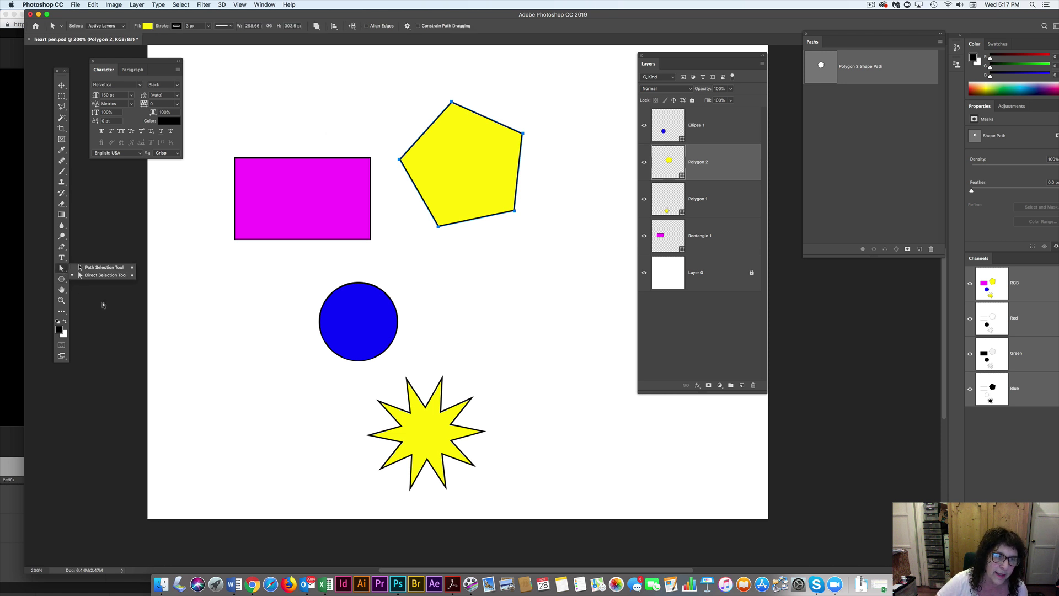
left_click(387, 115)
left_click_drag(437, 103, 438, 66)
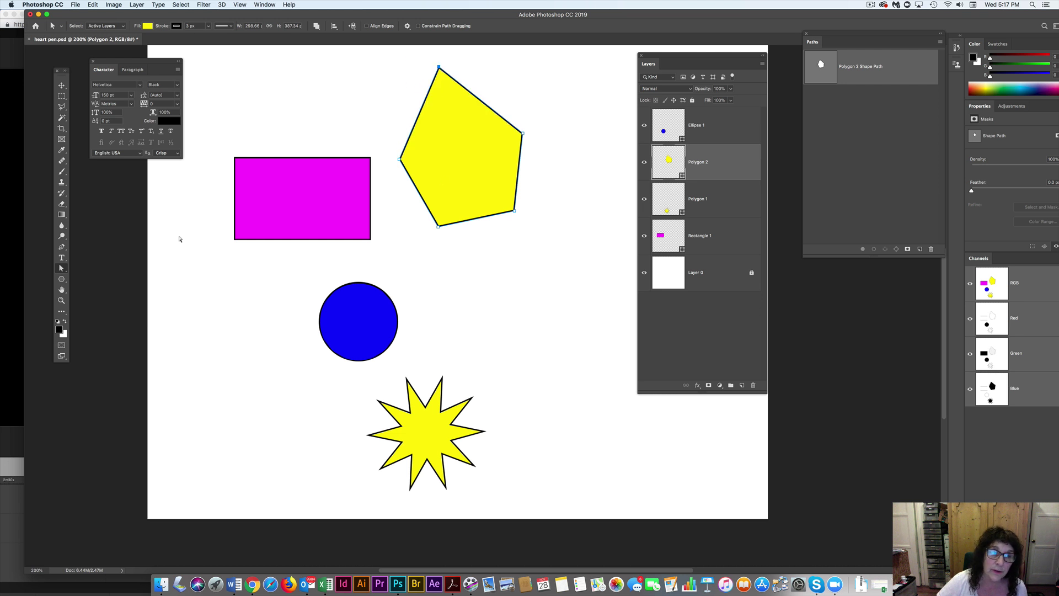
Step: Convert the pentagon's top anchor to a curve with the Convert Point tool and bend its right handle inward to form a pointed tip
left_click(61, 247)
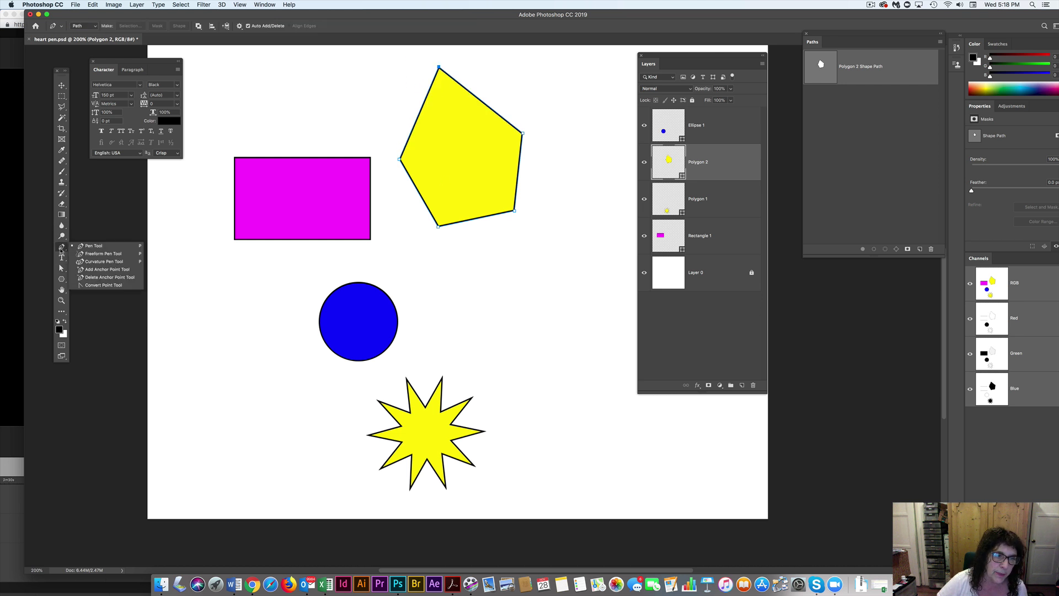
left_click(97, 285)
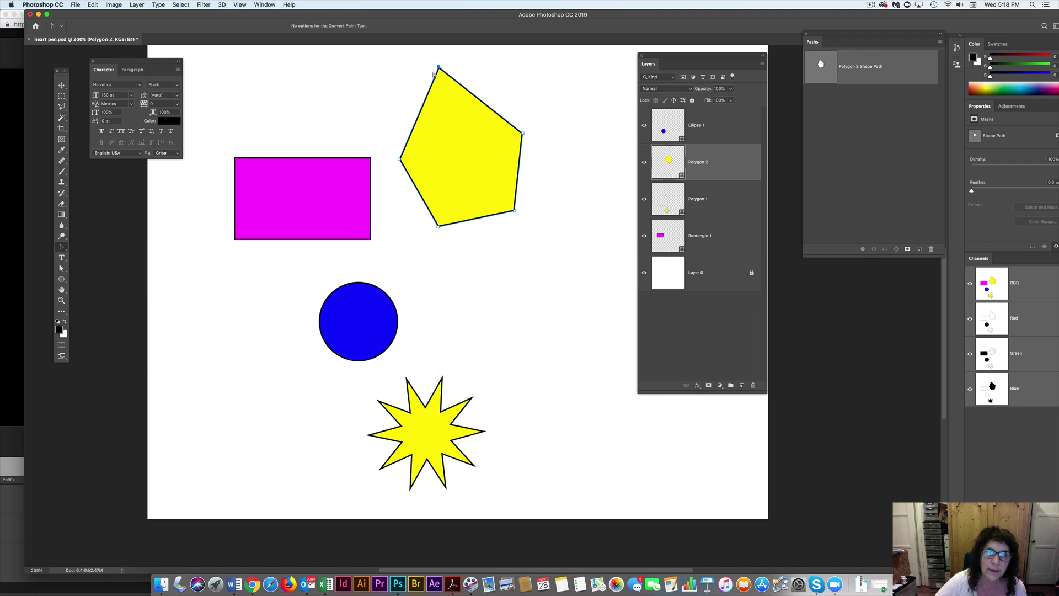
left_click_drag(439, 66, 474, 58)
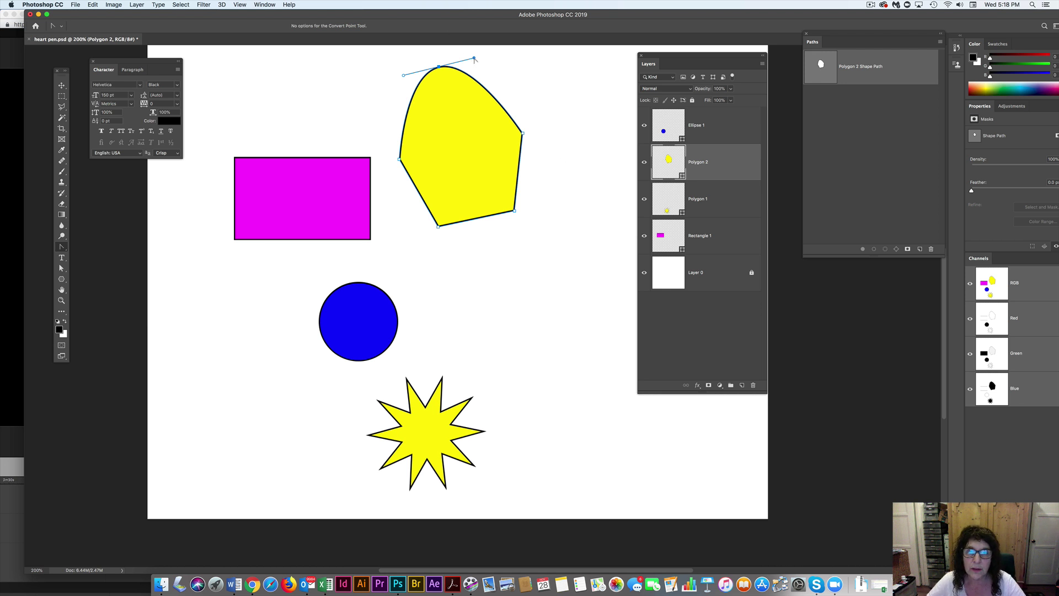
left_click_drag(474, 58, 420, 105)
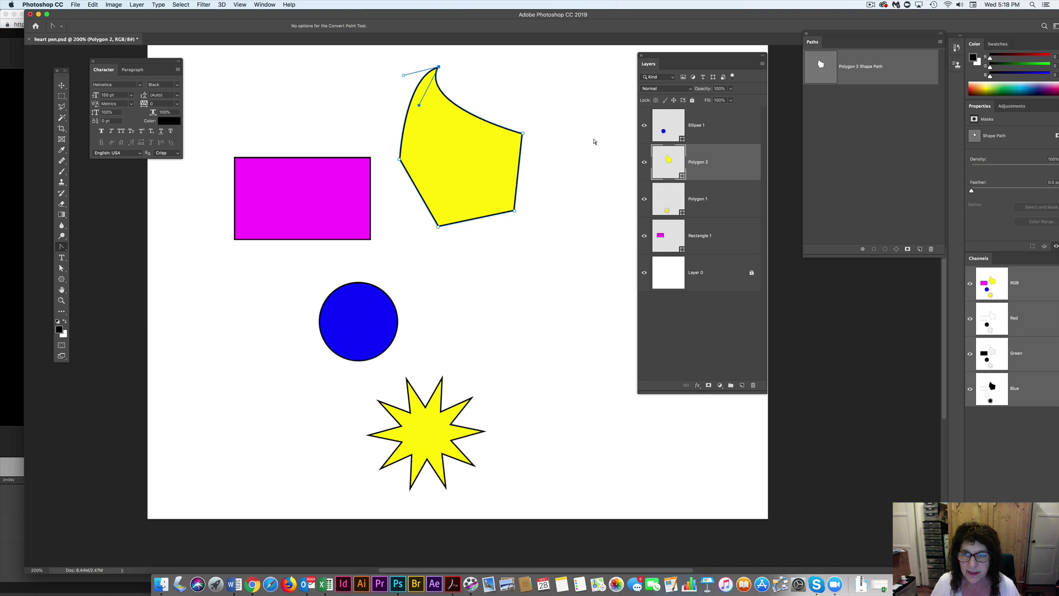
Step: Activate the Line tool and, with the reshaped pentagon's layer still selected, set its stroke to no color
scroll(594, 142, "down", 2)
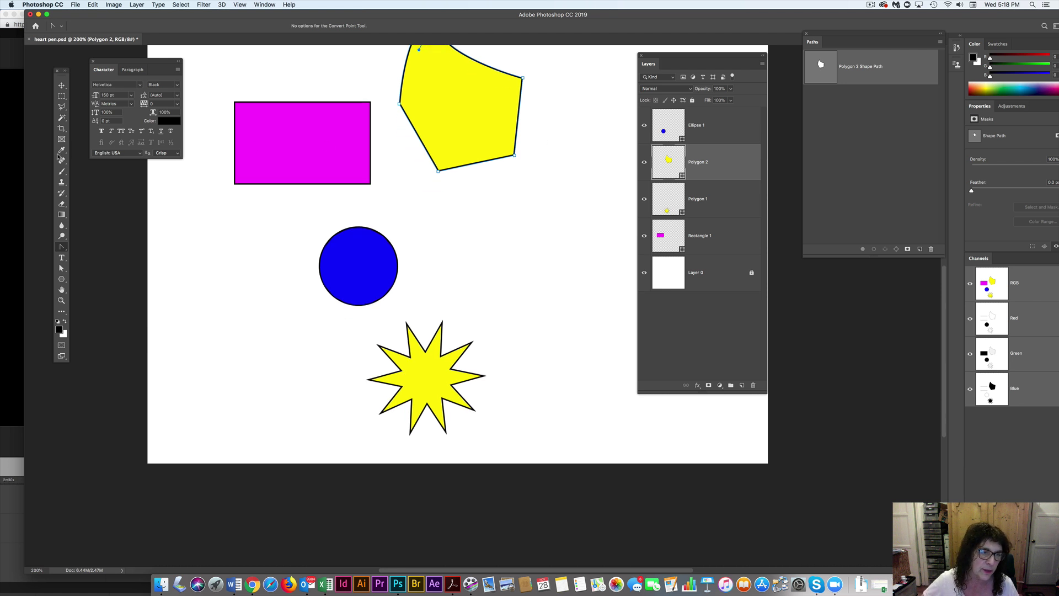
left_click(62, 280)
left_click(61, 280)
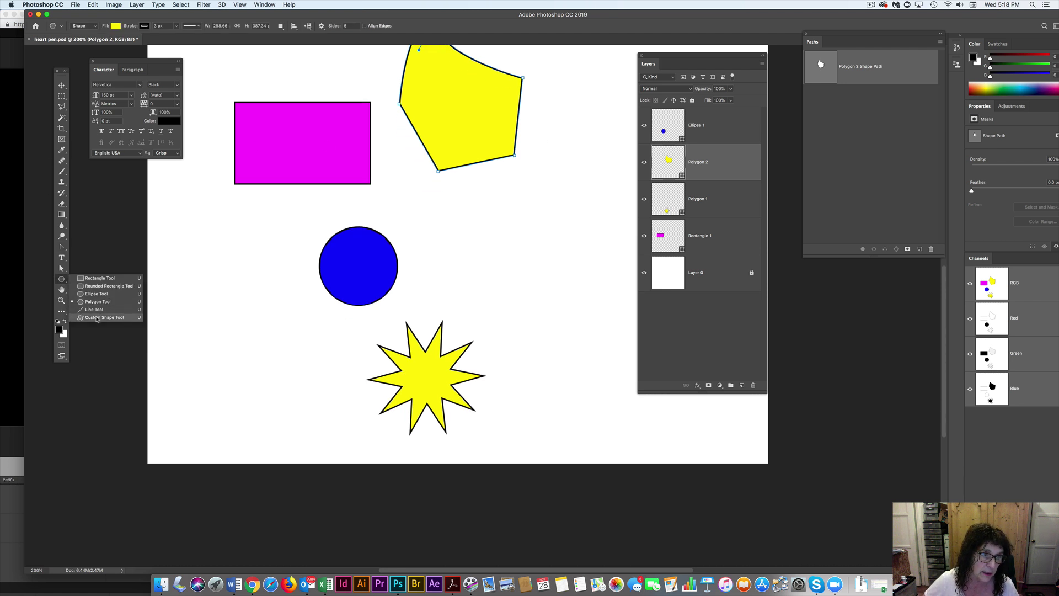
left_click(95, 311)
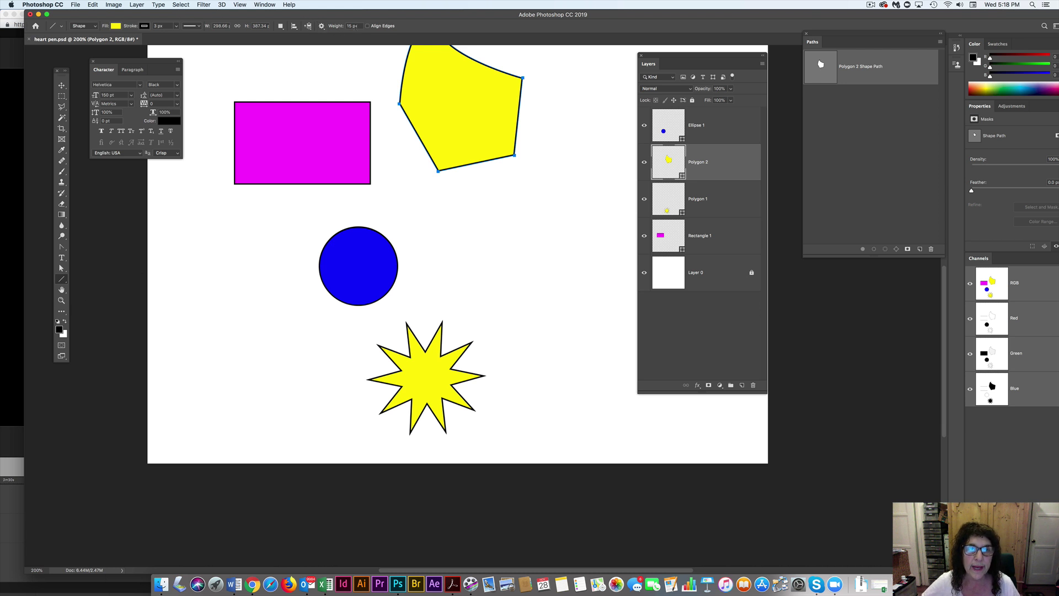
left_click_drag(337, 27, 332, 26)
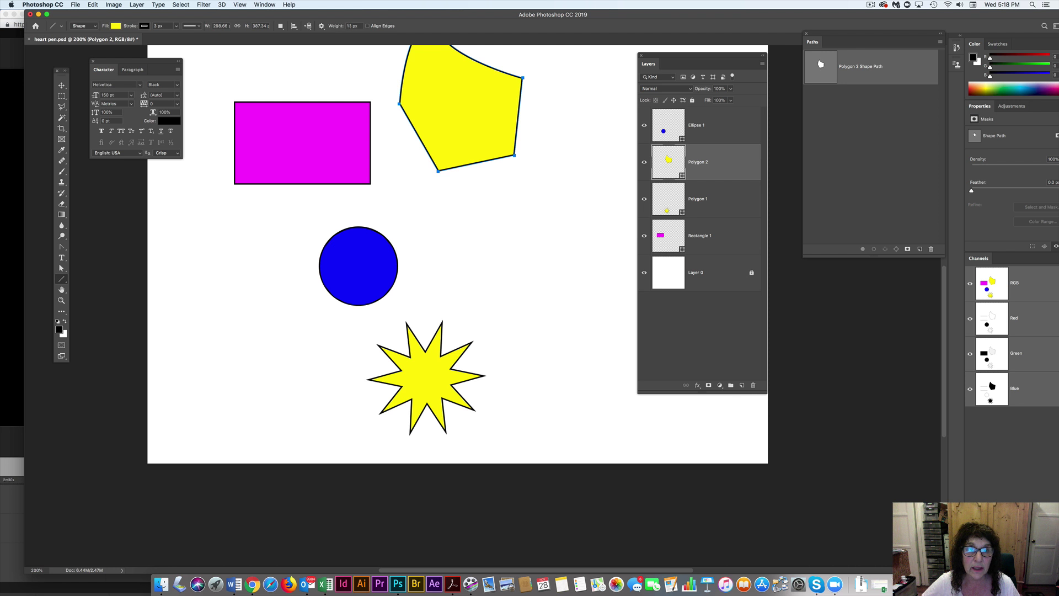
left_click(144, 26)
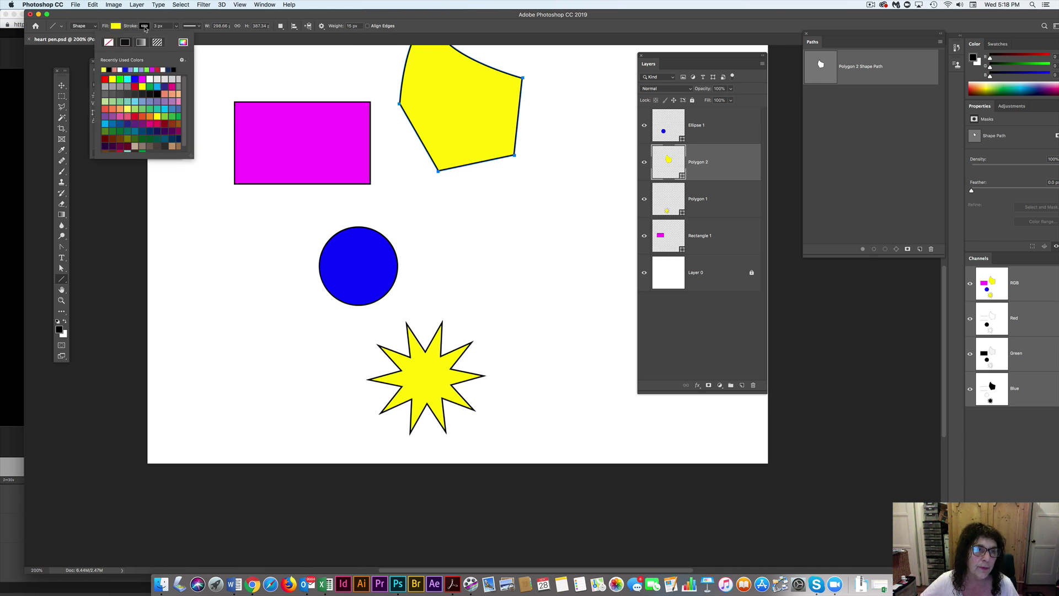
left_click(147, 26)
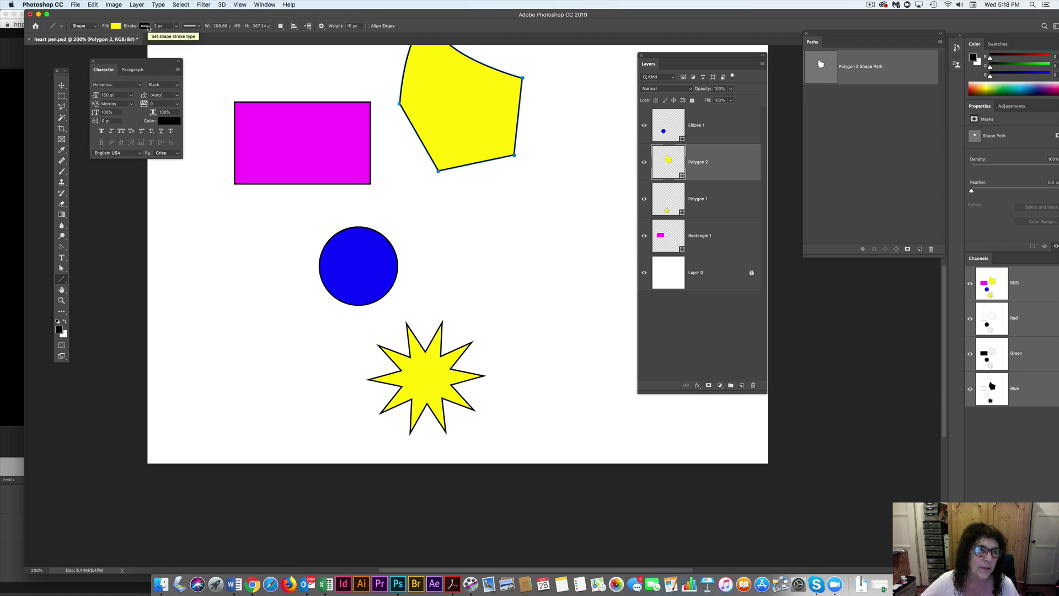
left_click(144, 27)
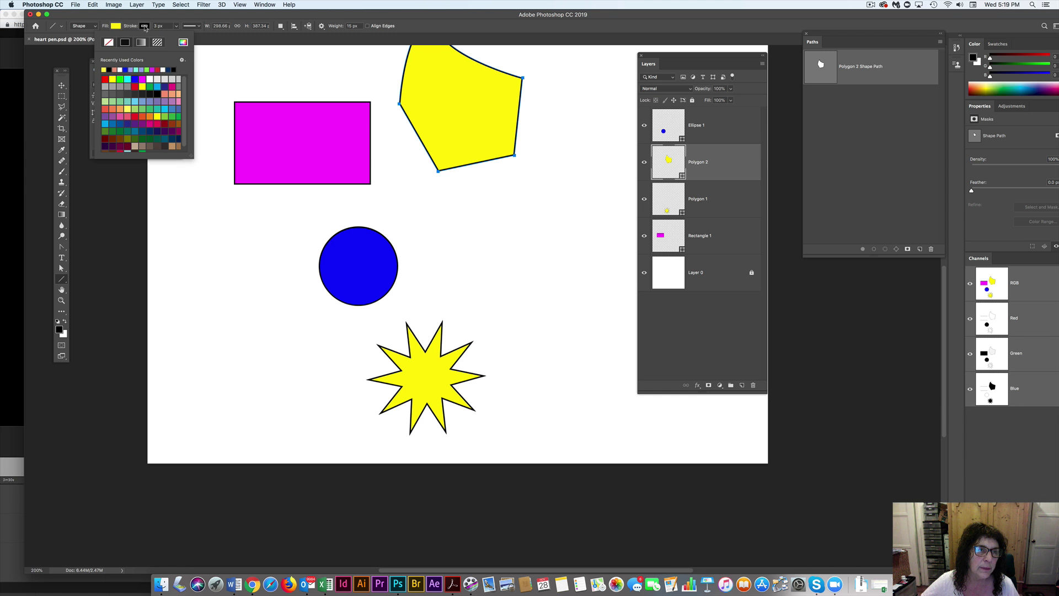
left_click(109, 43)
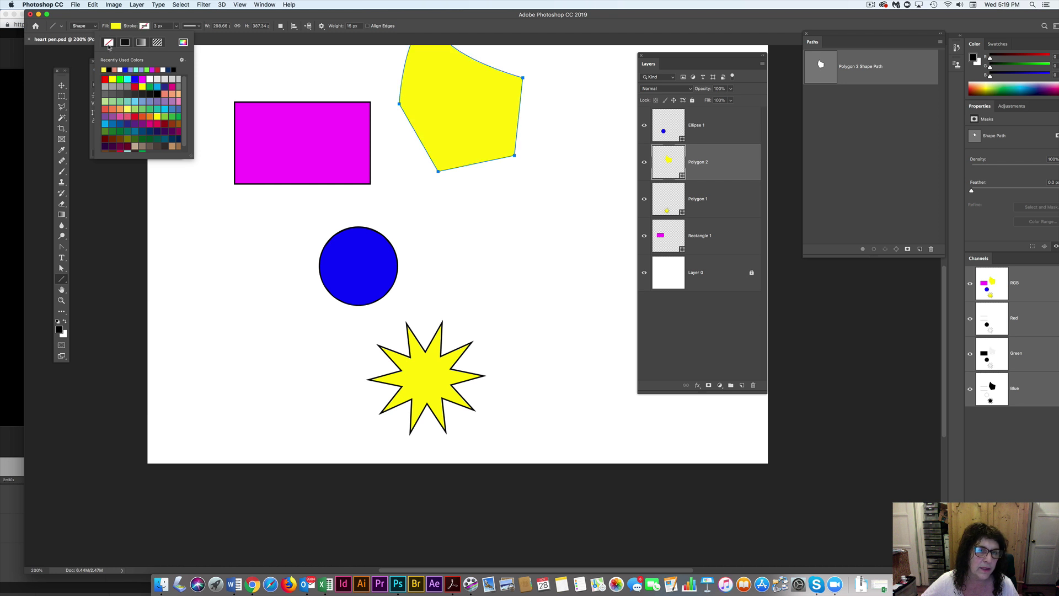
left_click(748, 158)
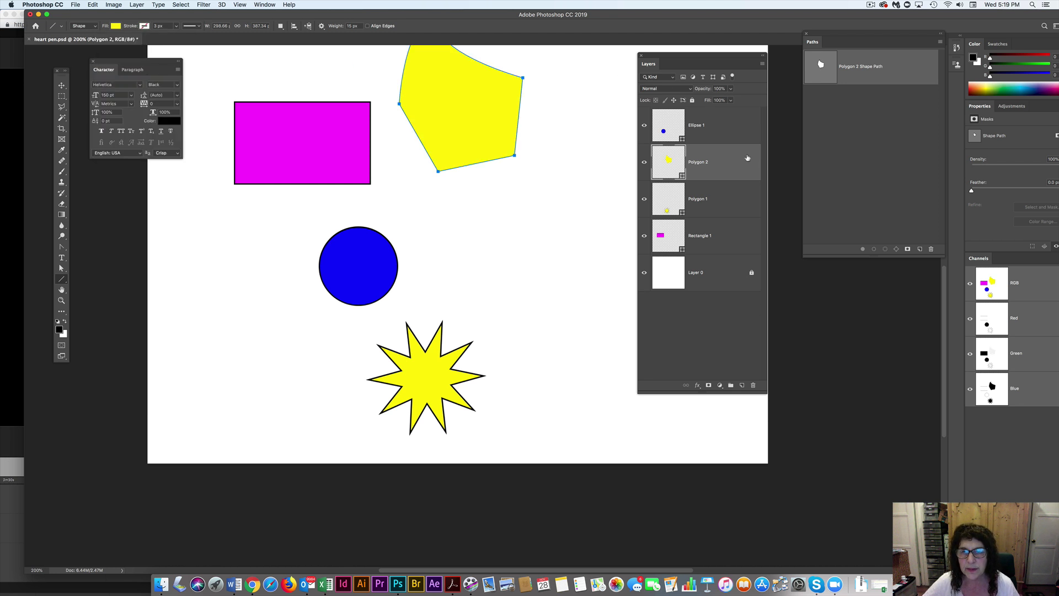
Step: Add a new layer, draw a 15 px thick yellow diagonal line about 271 px wide right of the circle, and remove its stroke
left_click(742, 385)
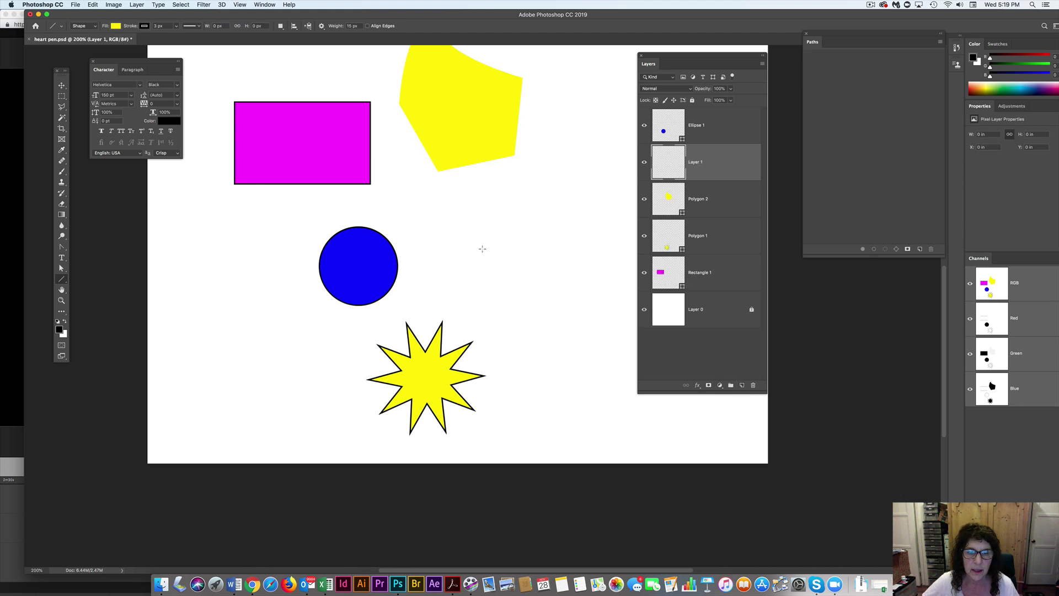
left_click_drag(444, 220, 554, 302)
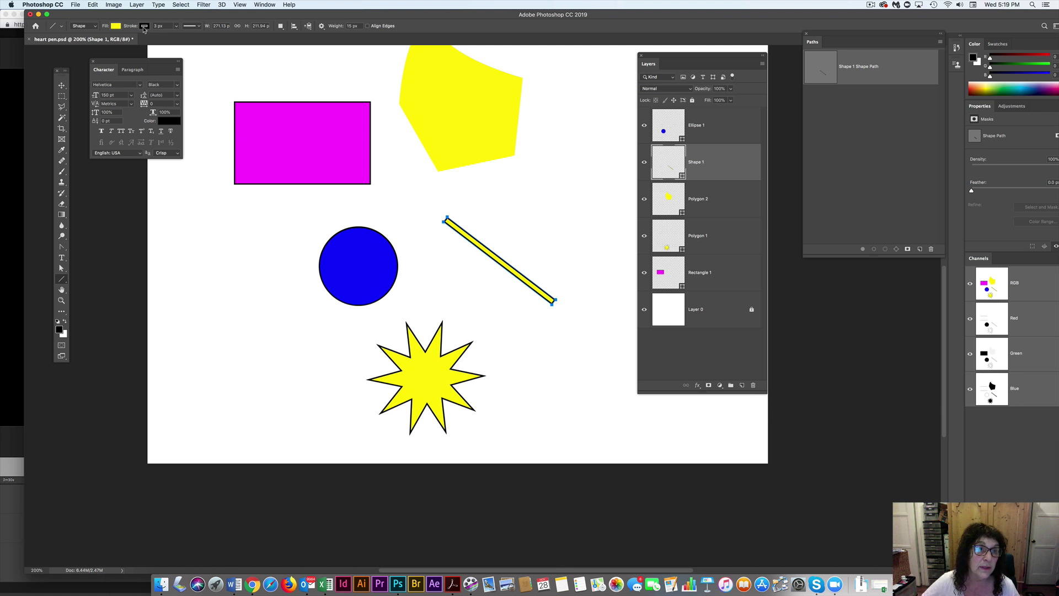
left_click(144, 27)
left_click(109, 42)
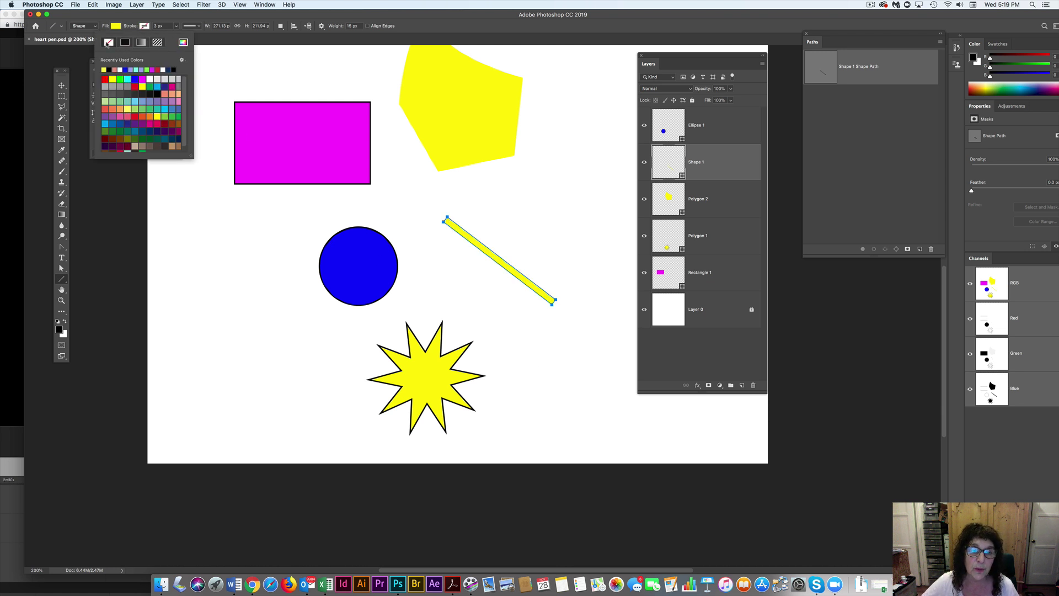
Step: Set the line weight to 10 px, add a new layer, and draw a parallel diagonal line about 187 px wide above the yellow line
left_click(355, 26)
left_click_drag(358, 26, 338, 26)
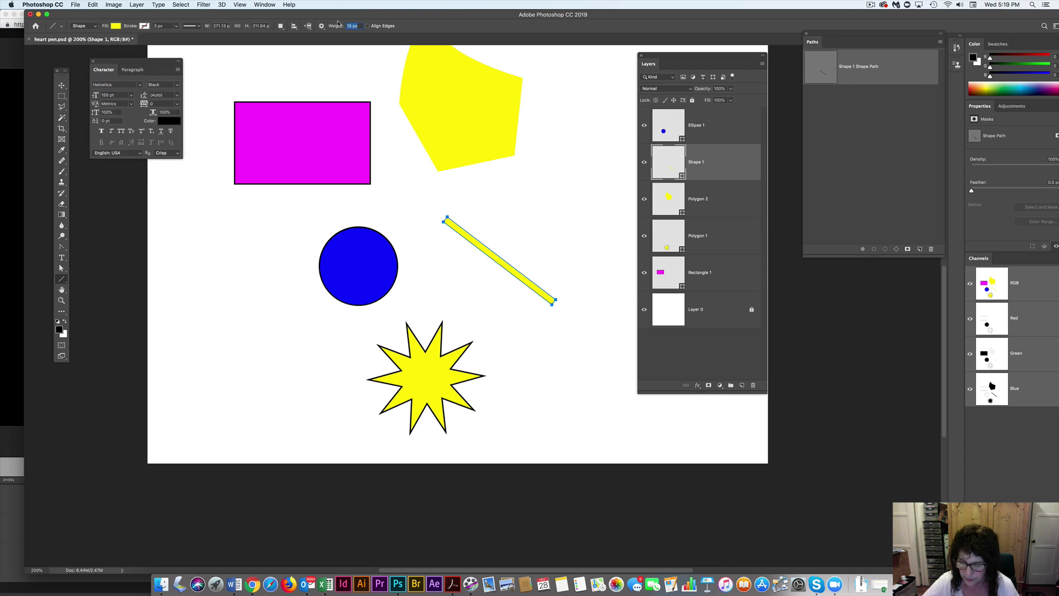
type("1")
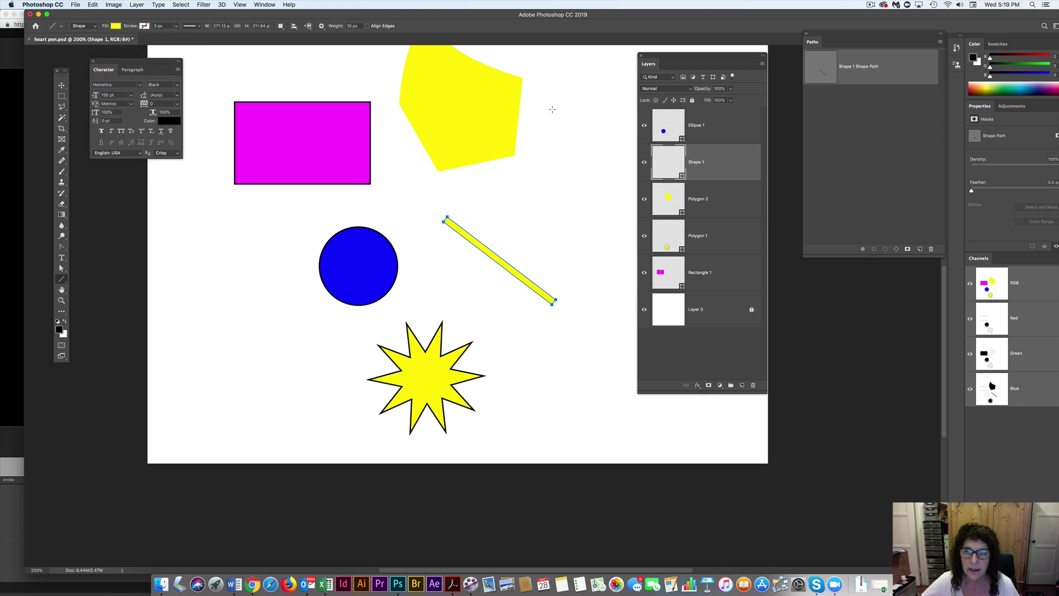
left_click(742, 385)
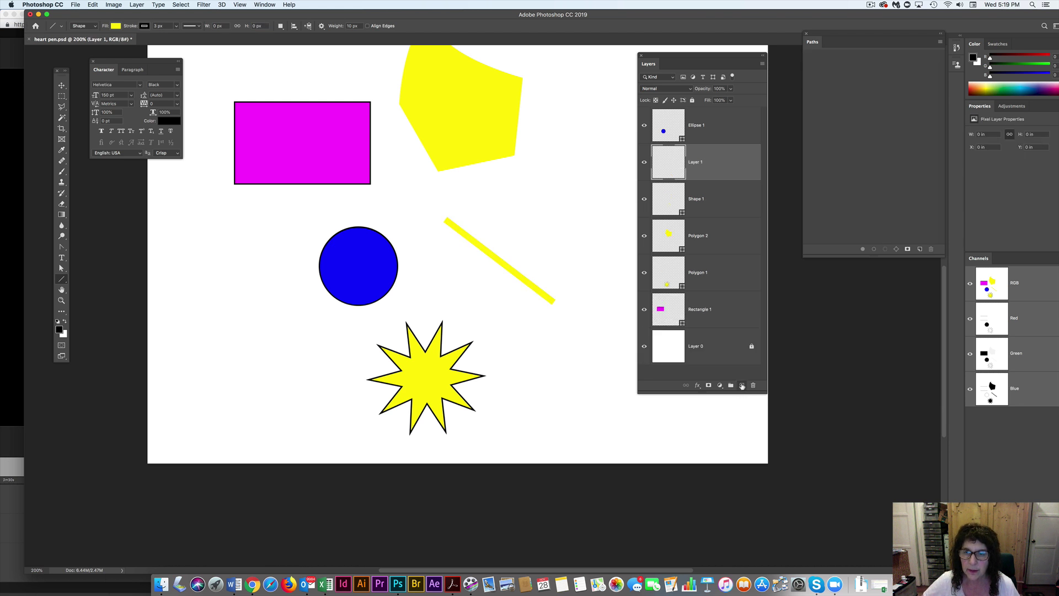
left_click_drag(518, 196, 592, 251)
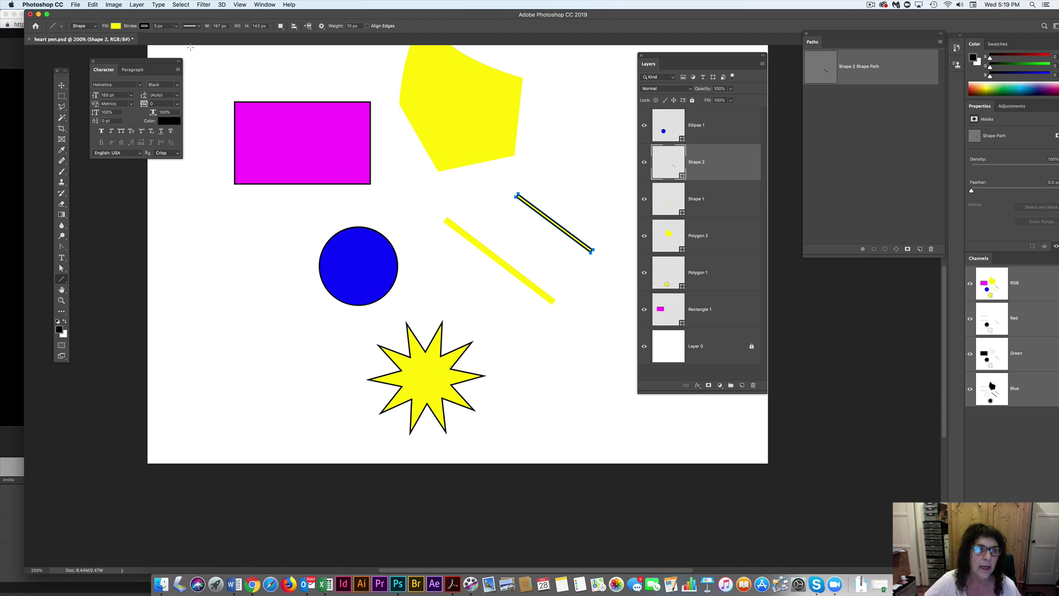
Step: Give the new diagonal line a red stroke and a magenta fill
left_click(144, 25)
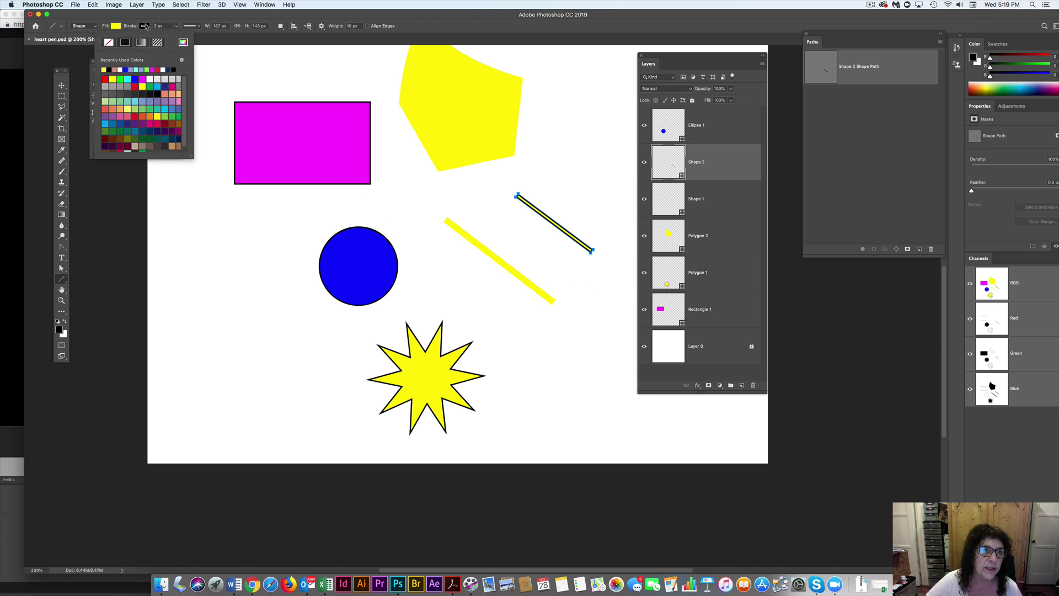
left_click(160, 67)
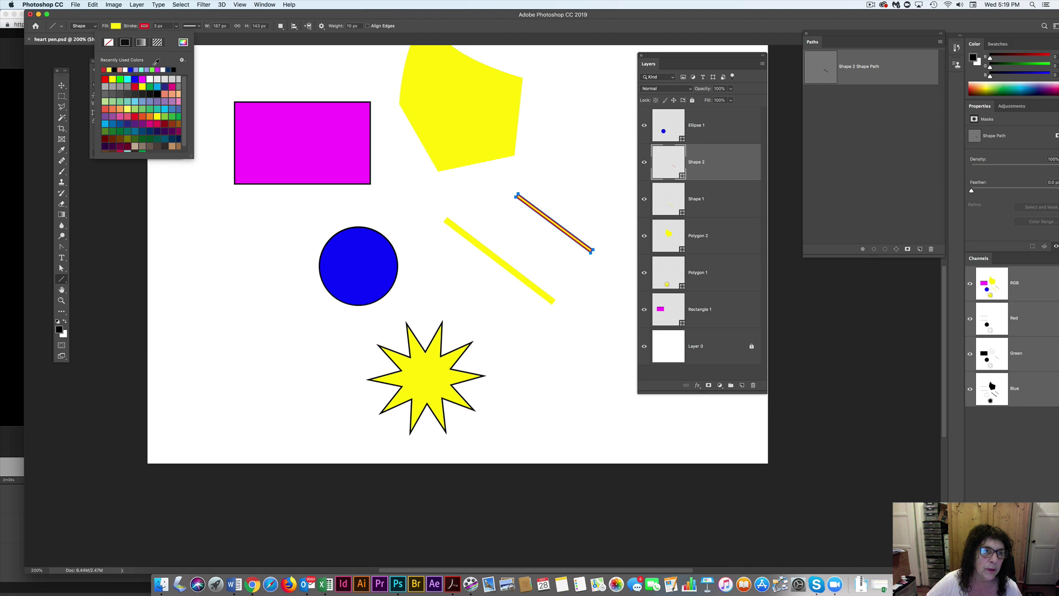
left_click(117, 26)
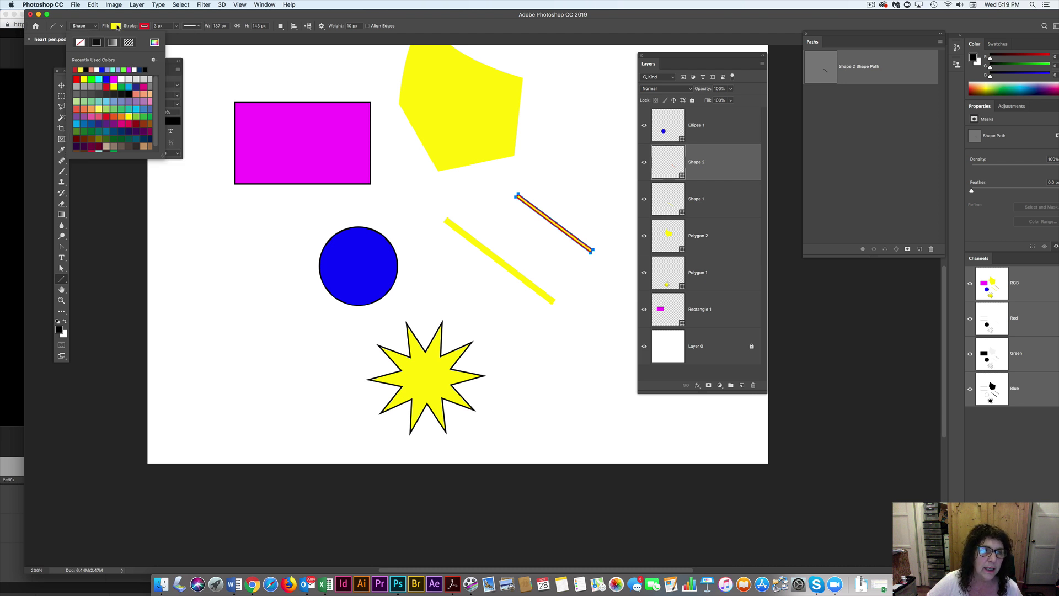
left_click(132, 69)
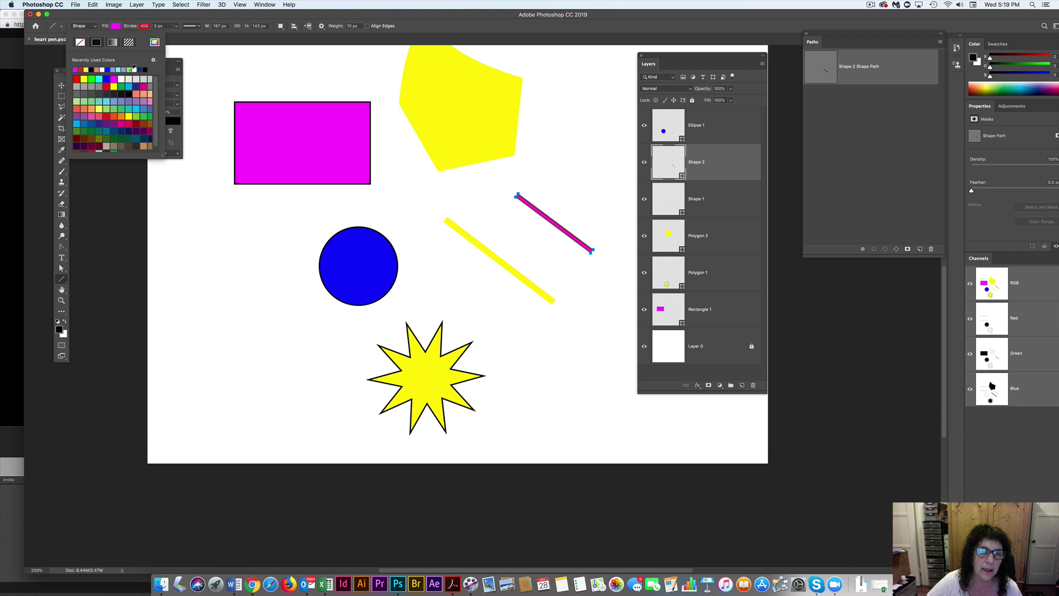
Step: Move the magenta line about 0.47 in left and 0.65 in up so its end overlaps the reshaped pentagon, keeping its layer selected
left_click(61, 87)
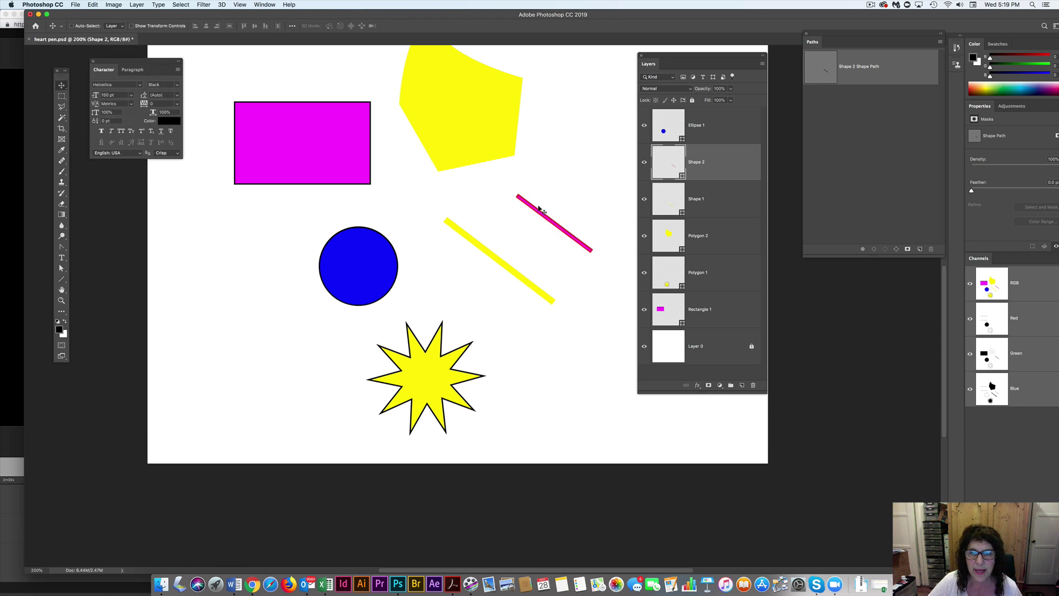
left_click_drag(539, 209, 503, 169)
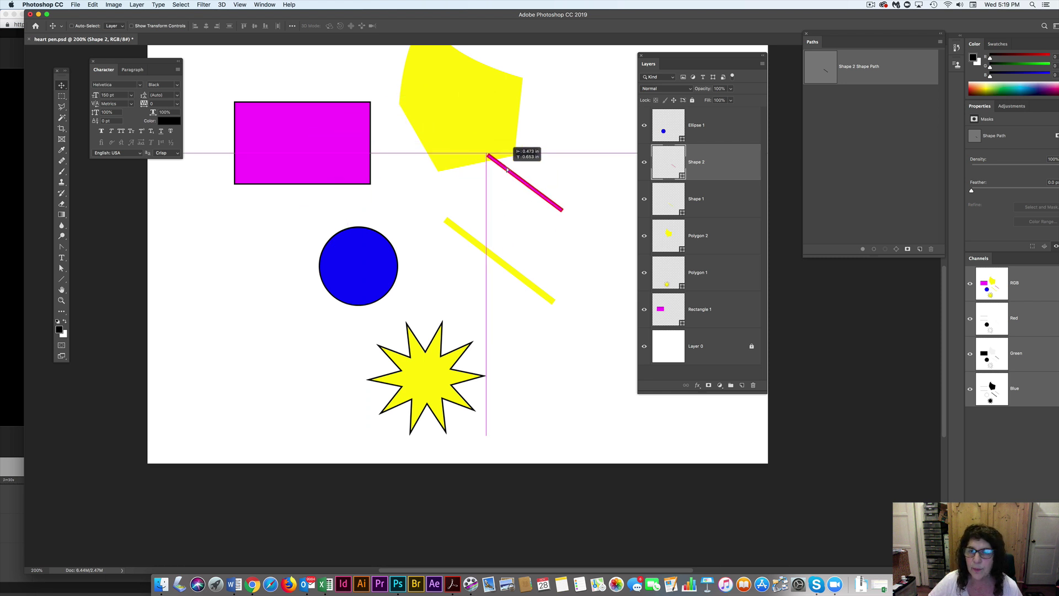
left_click(716, 128)
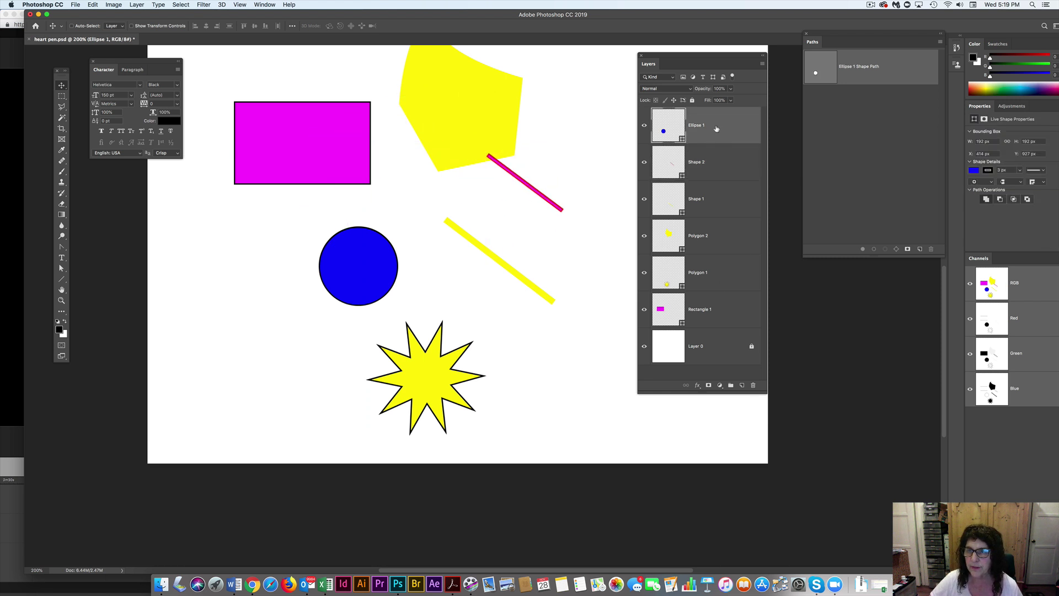
left_click(715, 174)
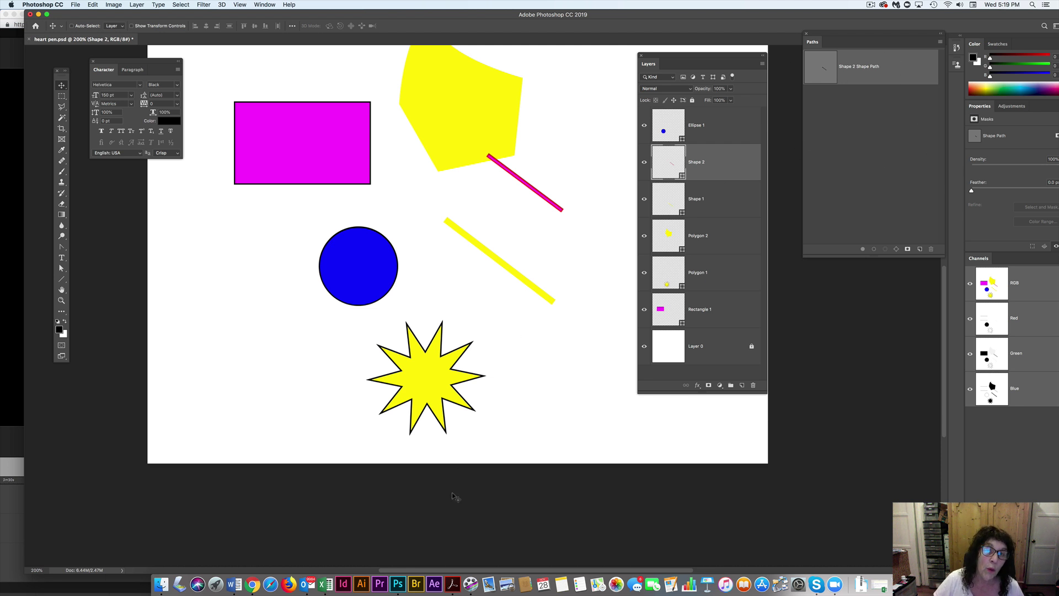
left_click(61, 258)
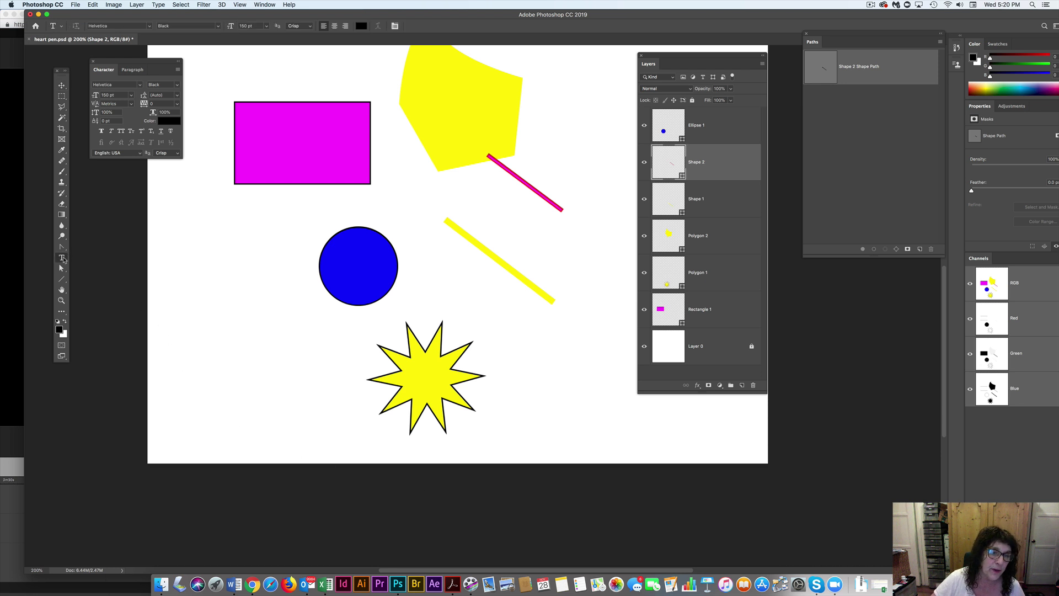
left_click(190, 355)
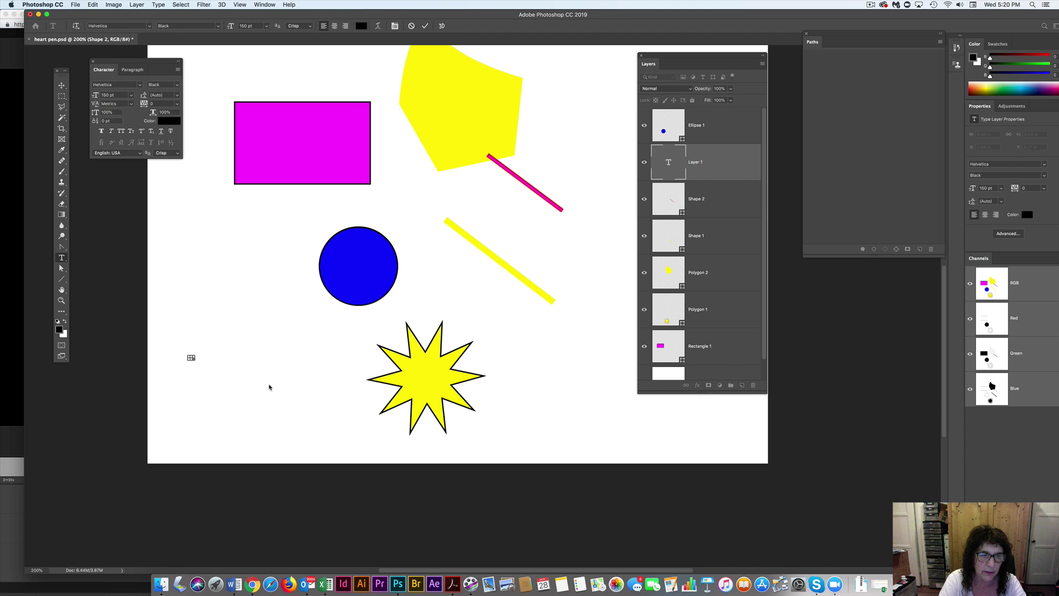
left_click(61, 85)
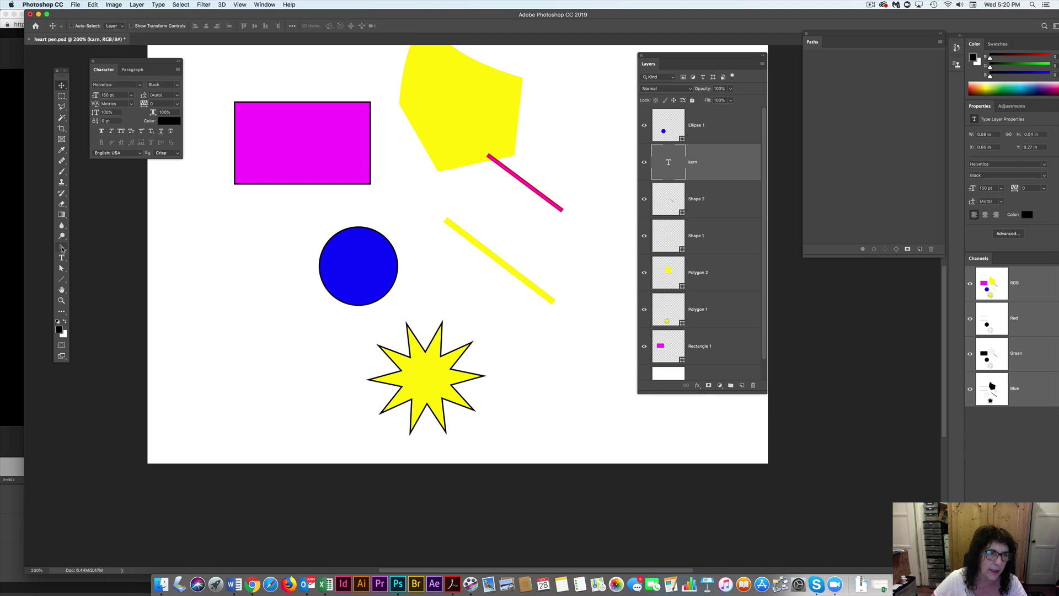
left_click_drag(744, 168, 754, 385)
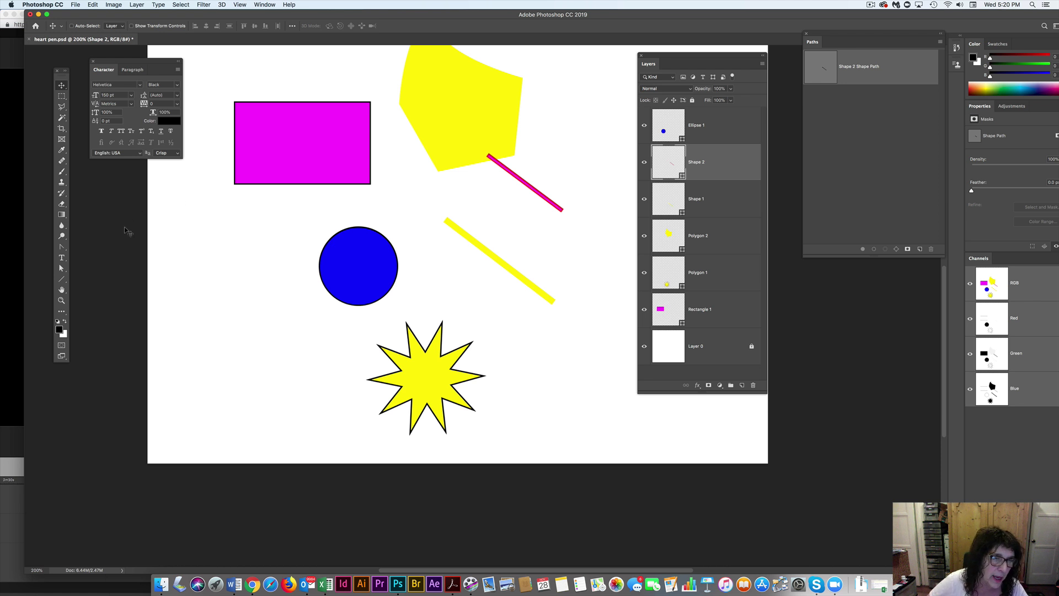
Step: Add a text layer with a first name in black 150 pt Helvetica Black, running across the blue circle, and commit it
left_click(61, 257)
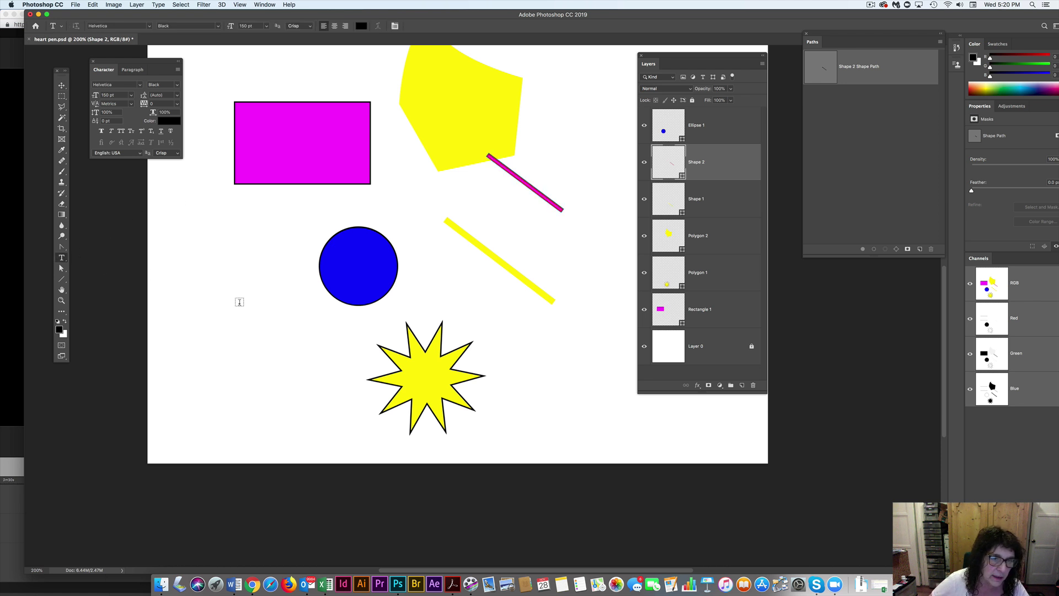
left_click(216, 327)
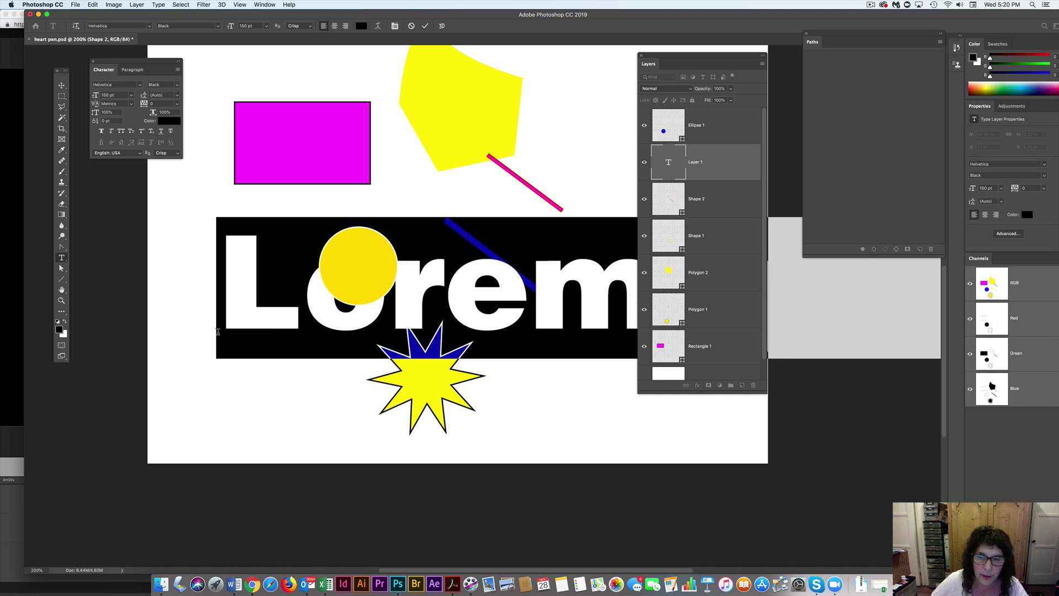
type("karen")
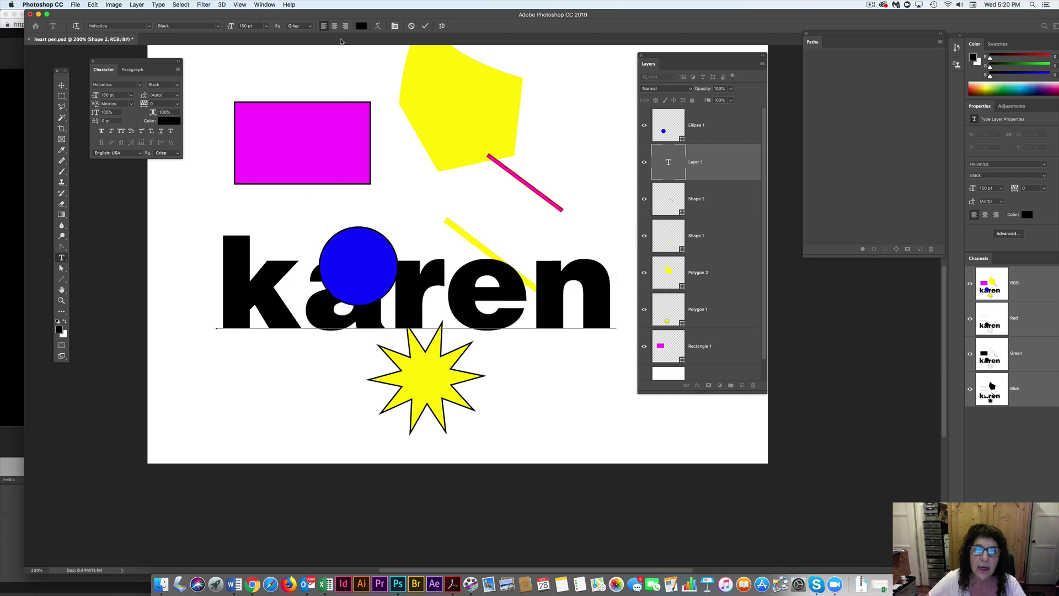
left_click(425, 26)
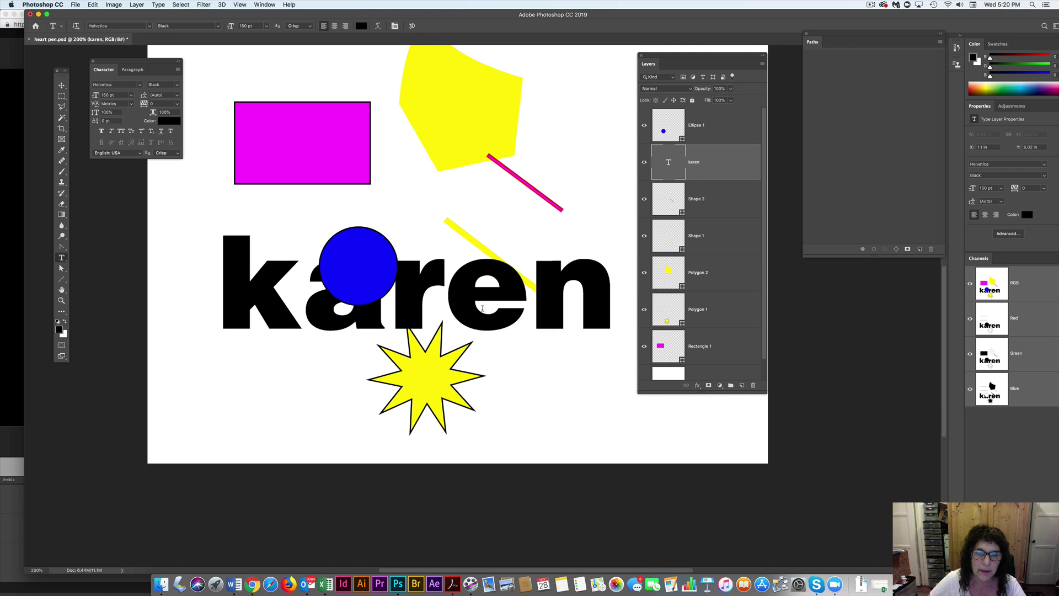
Step: Bring the text layer above the ellipse layer and move the text up about 1.9 in over the rectangle and pentagon
left_click(62, 86)
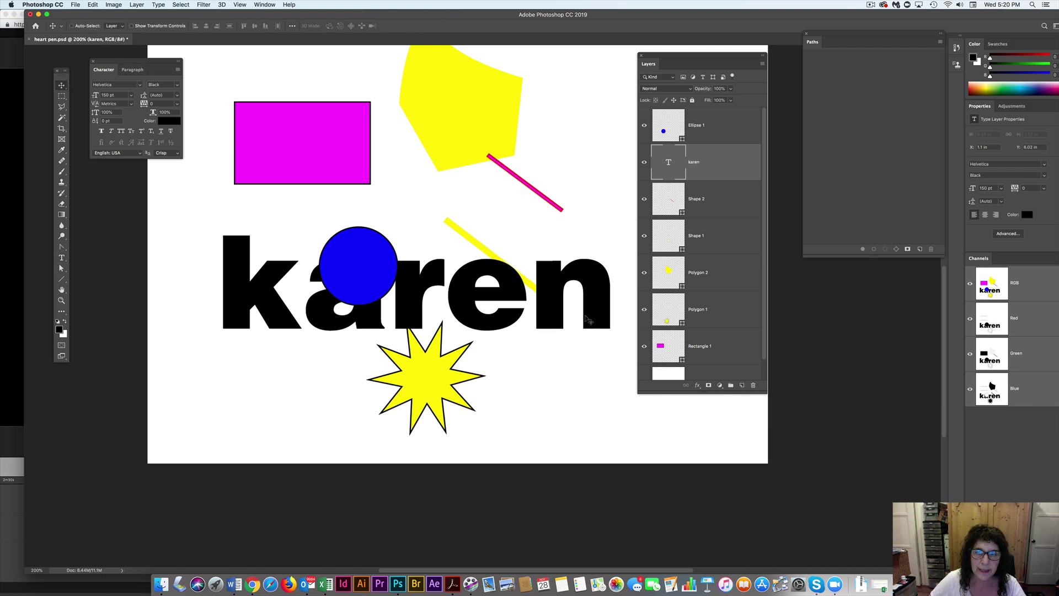
left_click_drag(713, 161, 716, 127)
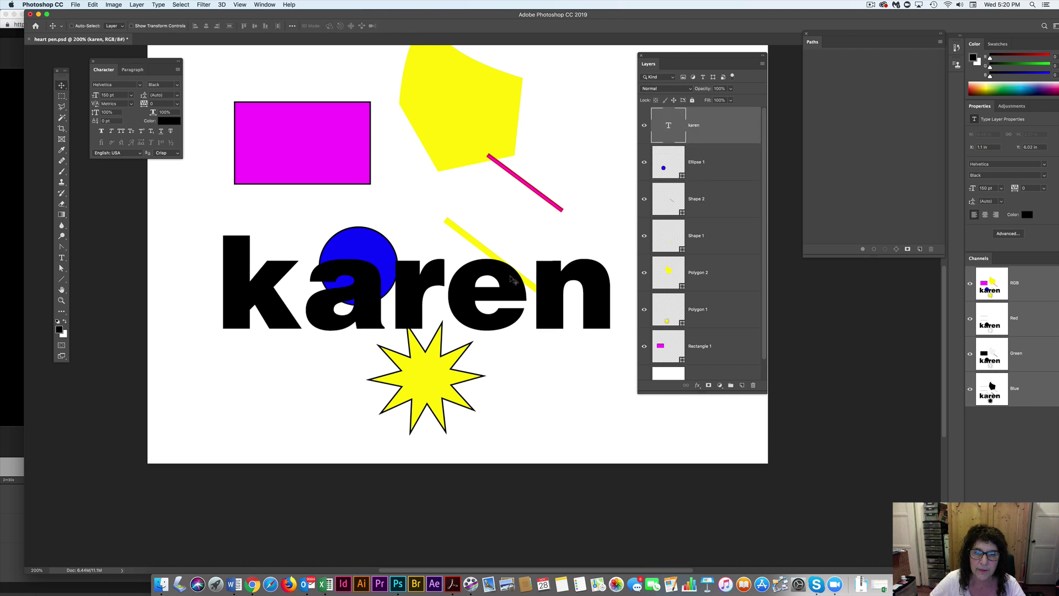
left_click_drag(496, 291, 500, 171)
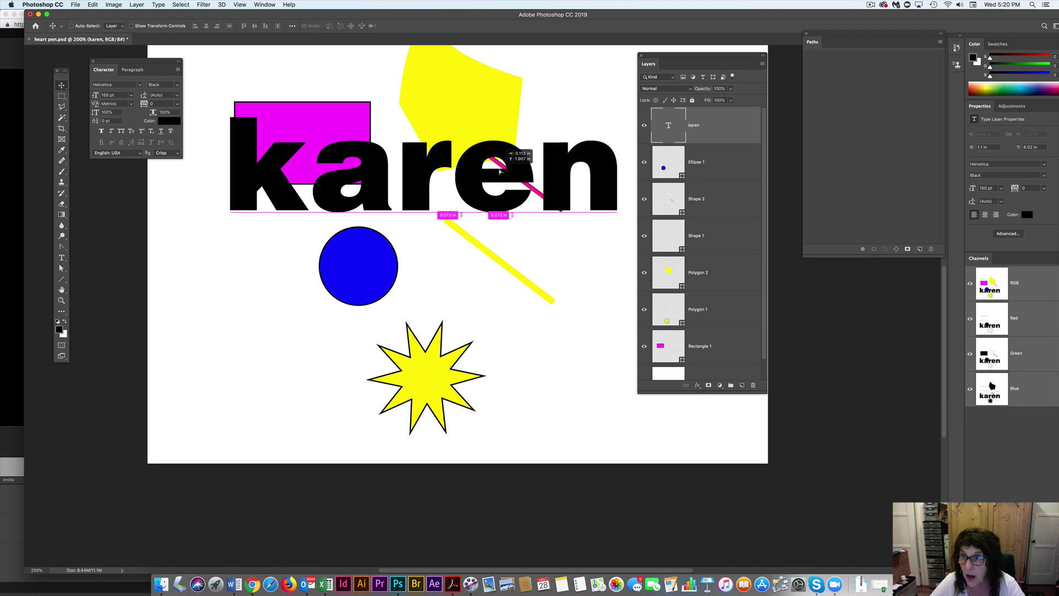
left_click_drag(499, 172, 499, 172)
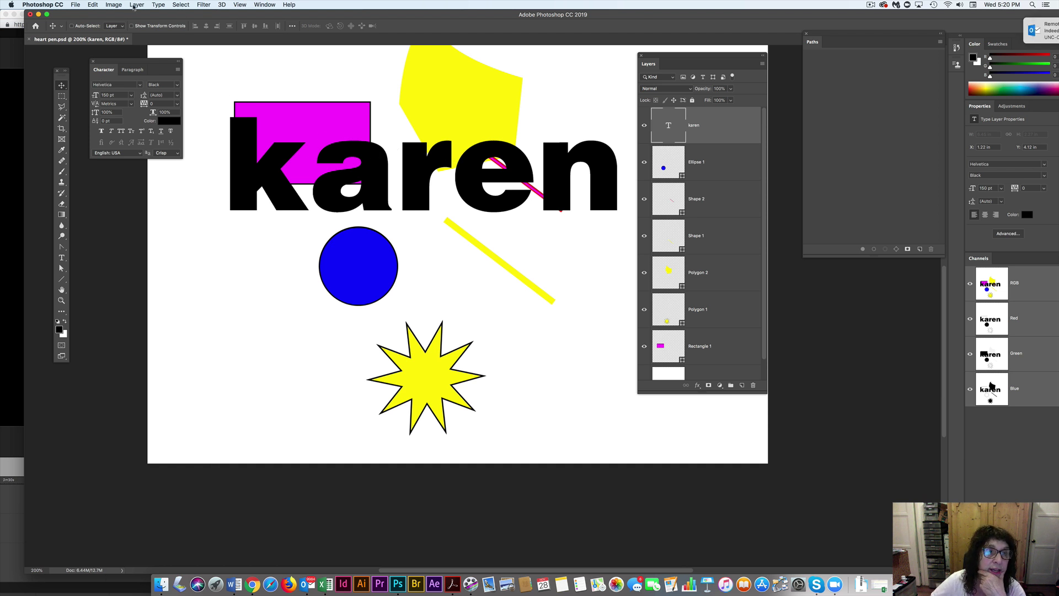
Step: Convert the text layer to a vector shape
left_click(160, 5)
mouse_move(165, 30)
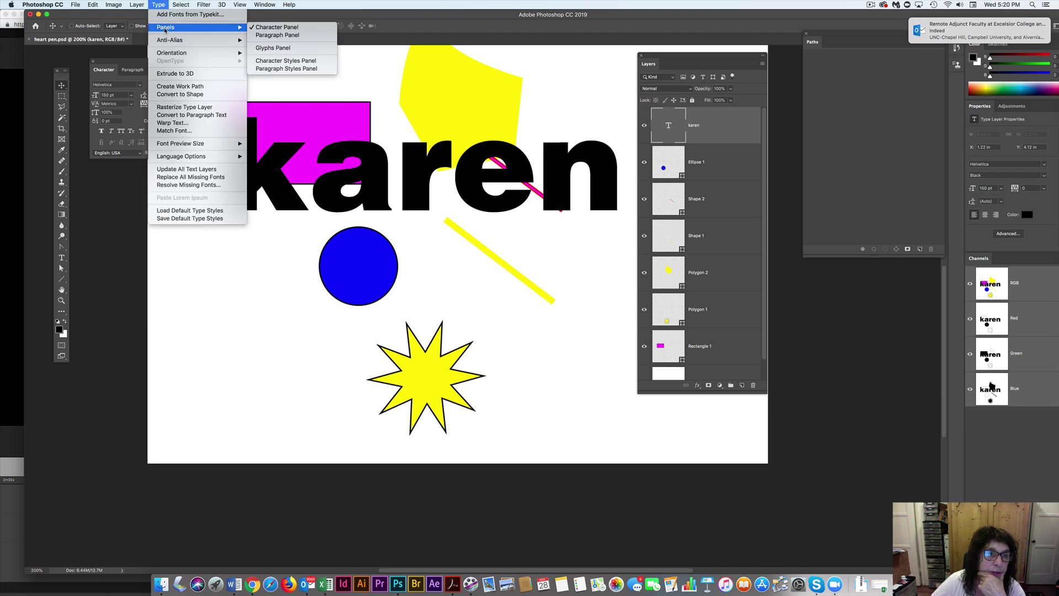
left_click(175, 94)
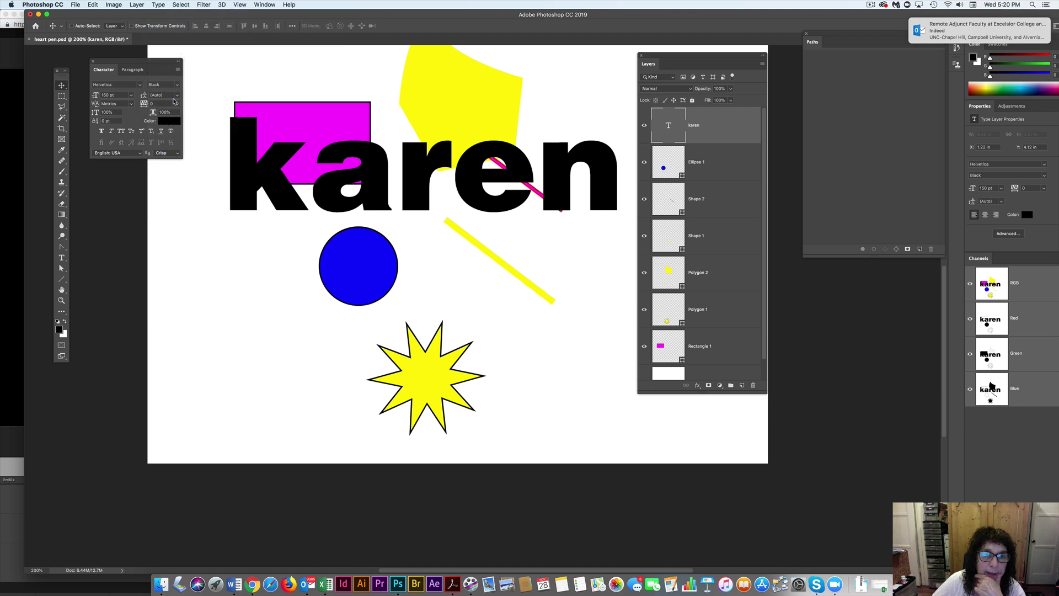
Step: Stretch the top of the letter "a" upward by moving its top anchor point with the Direct Selection tool
left_click(61, 268)
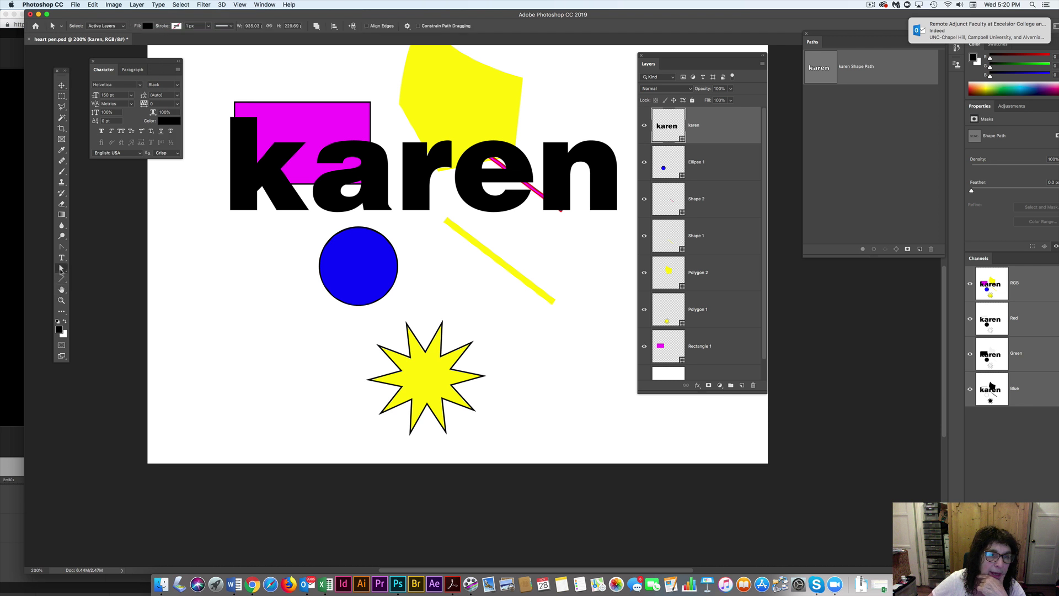
left_click(289, 204)
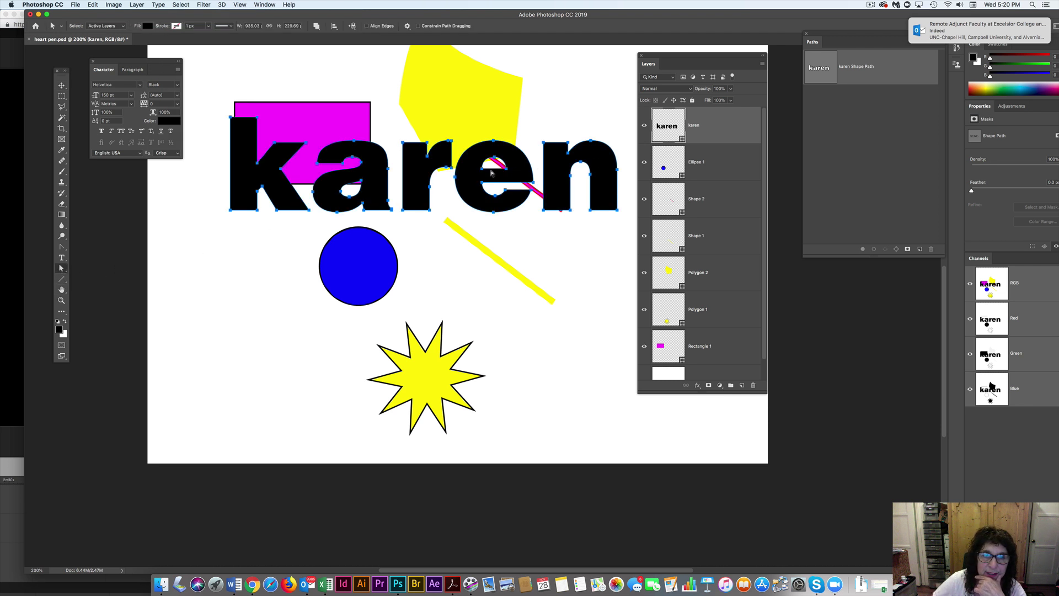
left_click(281, 253)
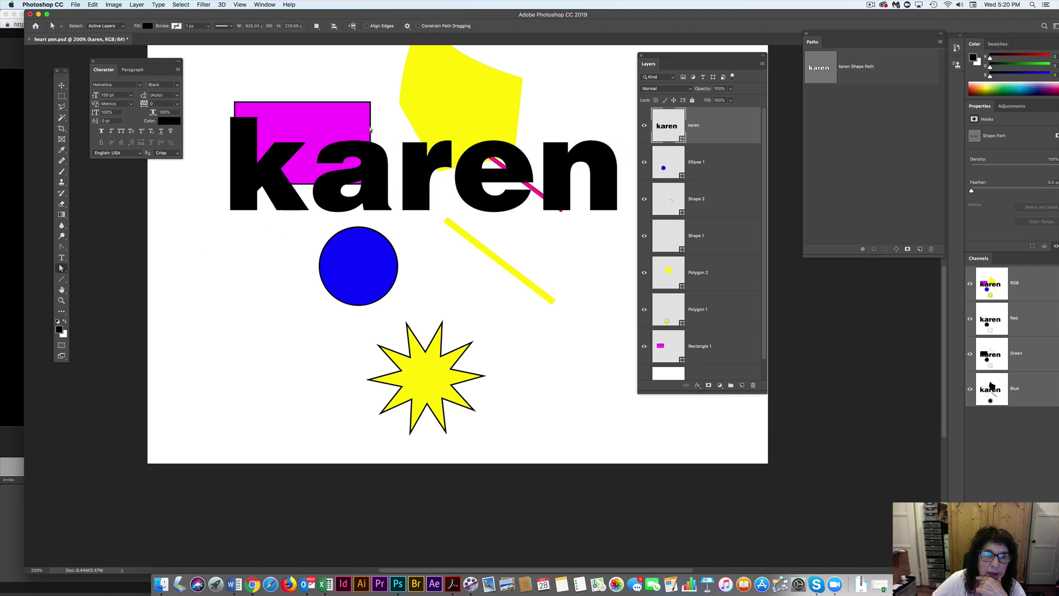
left_click_drag(380, 134, 353, 117)
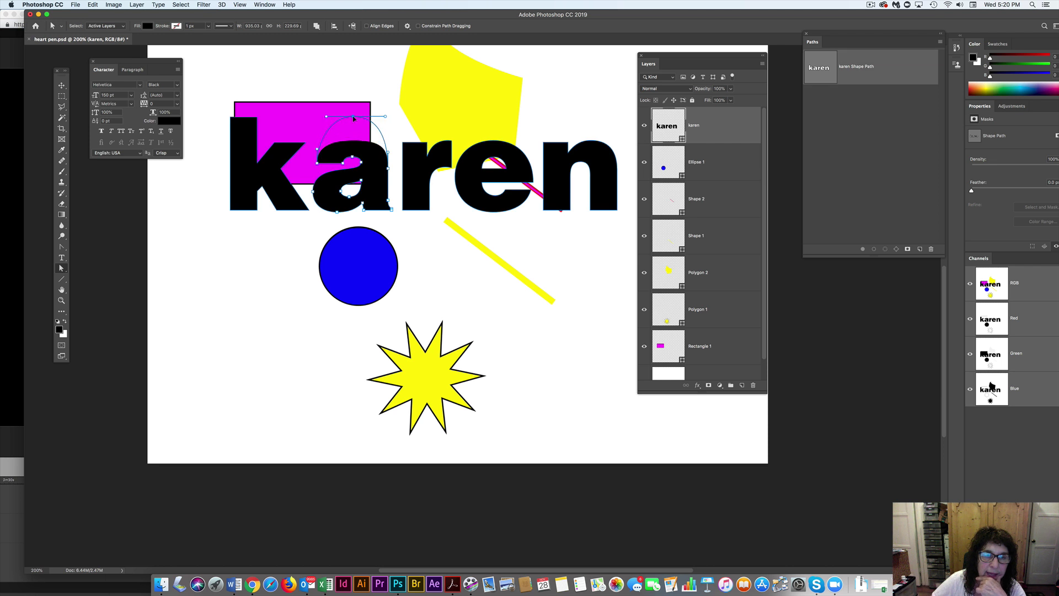
Step: Bend the top curve of the letter "e" by raising its right handle, and pull the top anchor of the "n" up into a tall peak
left_click(498, 142)
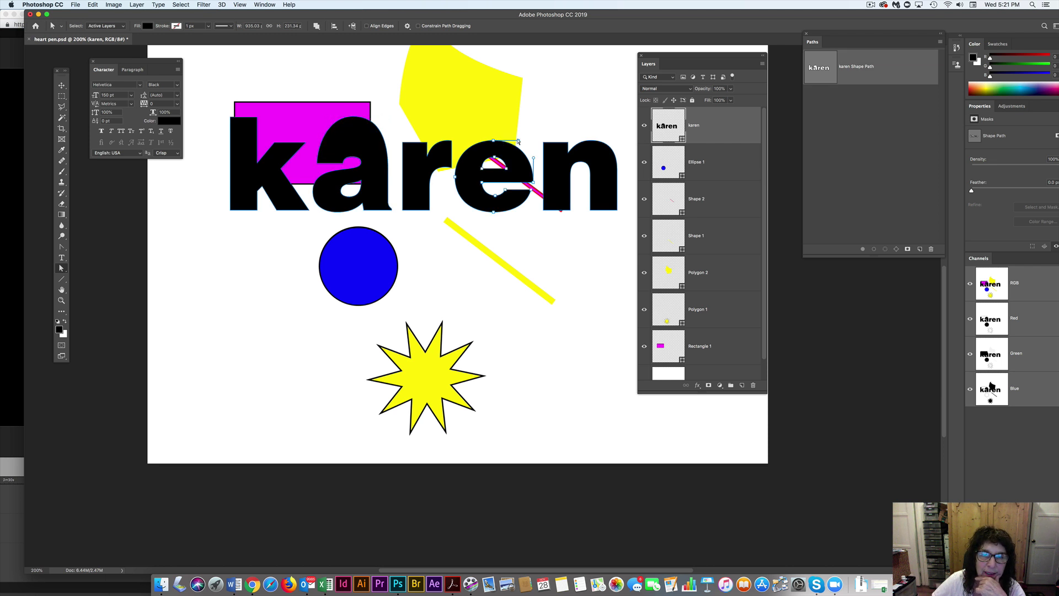
left_click_drag(520, 141, 520, 109)
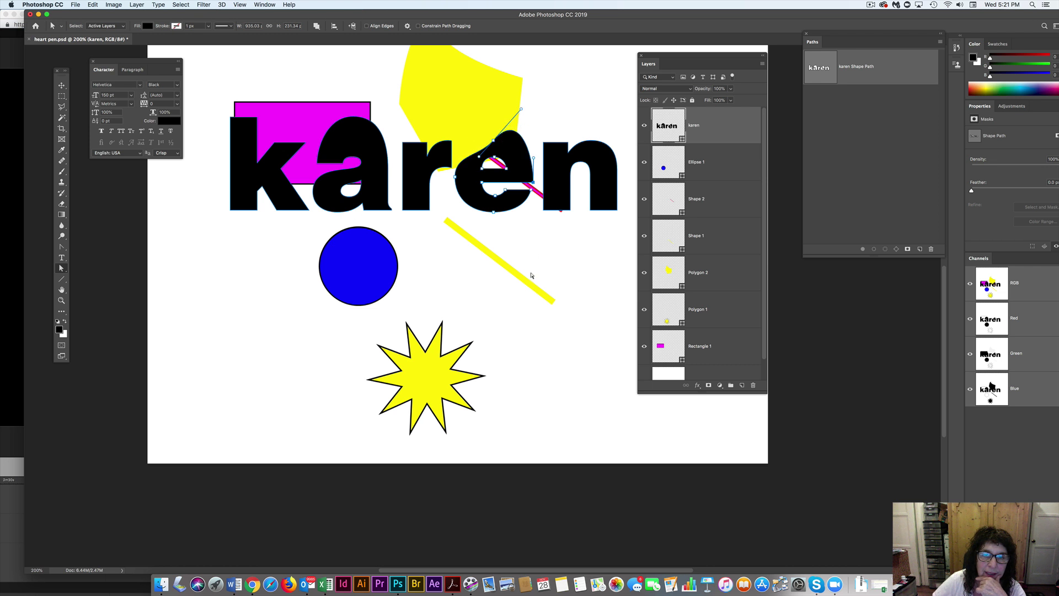
left_click(586, 141)
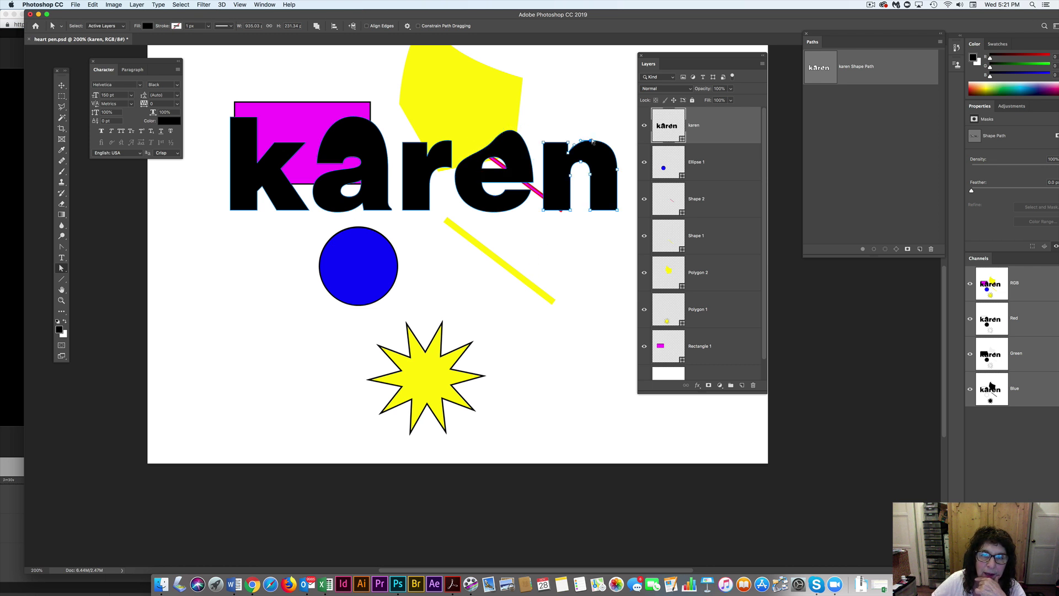
left_click_drag(592, 142, 600, 89)
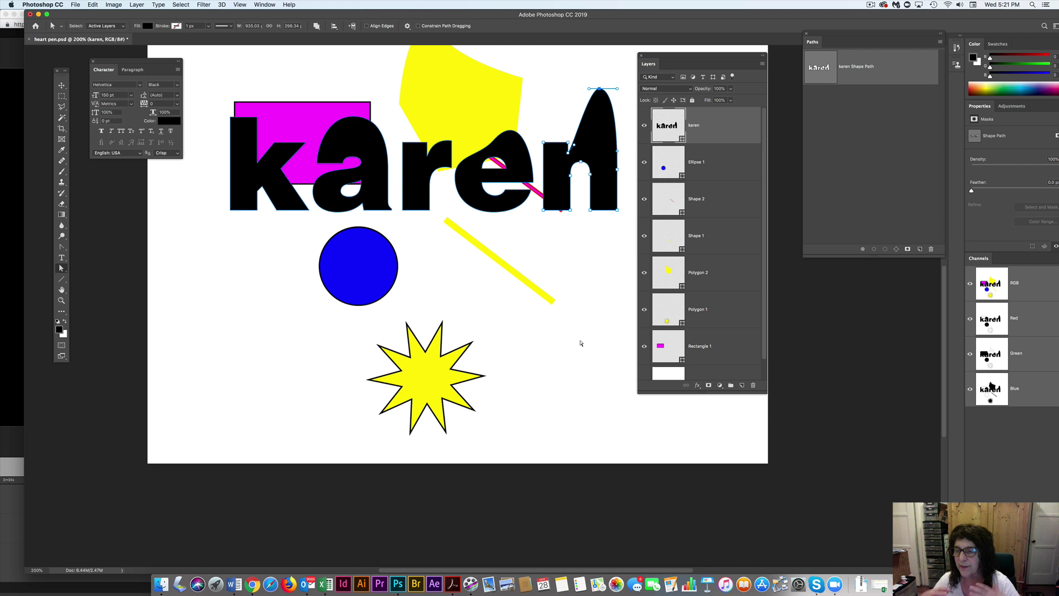
scroll(580, 343, "down", 5)
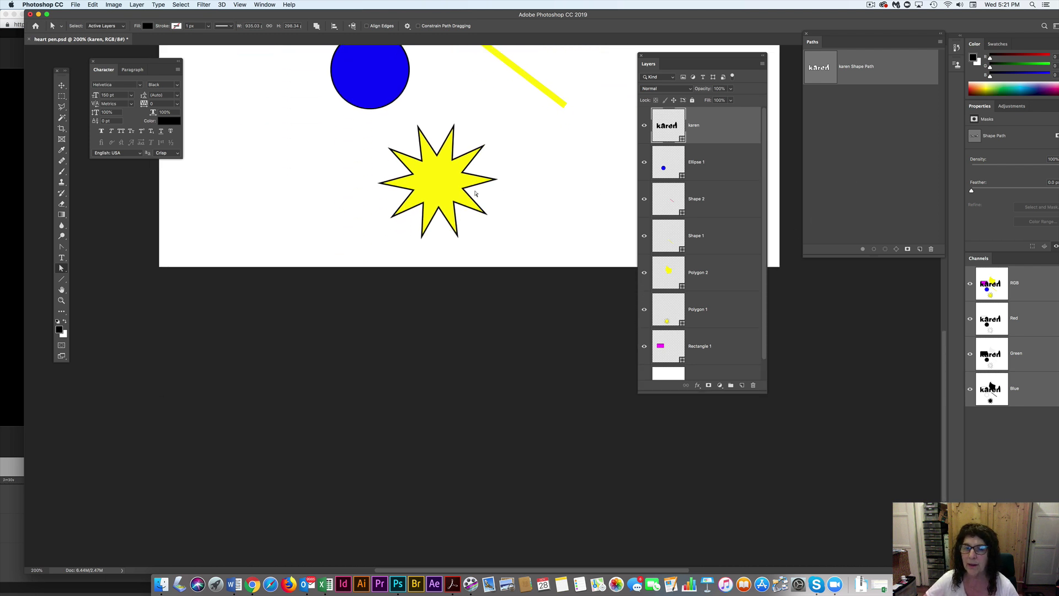
scroll(553, 170, "up", 8)
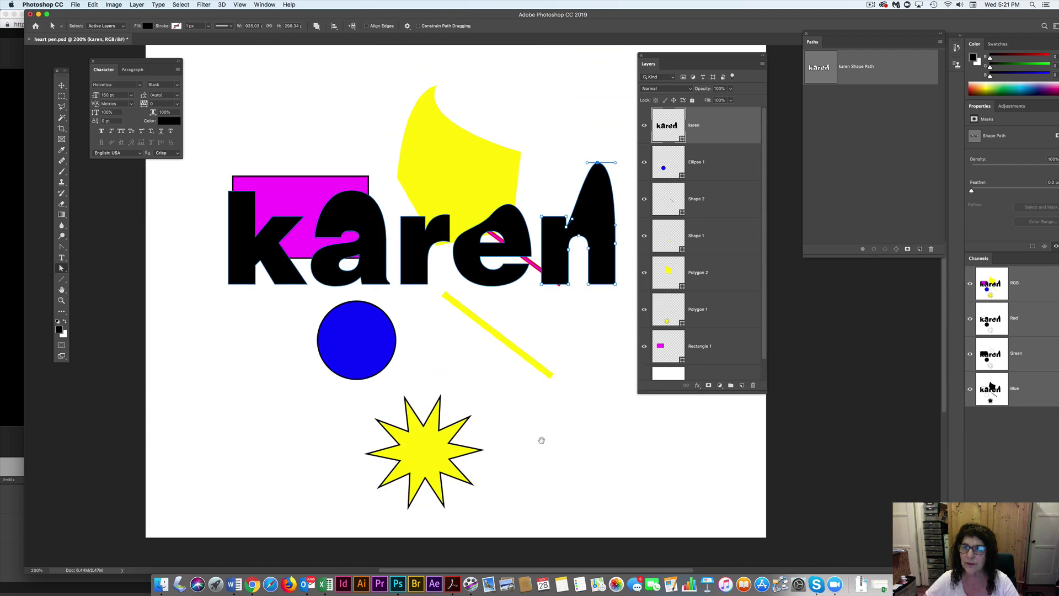
left_click(871, 5)
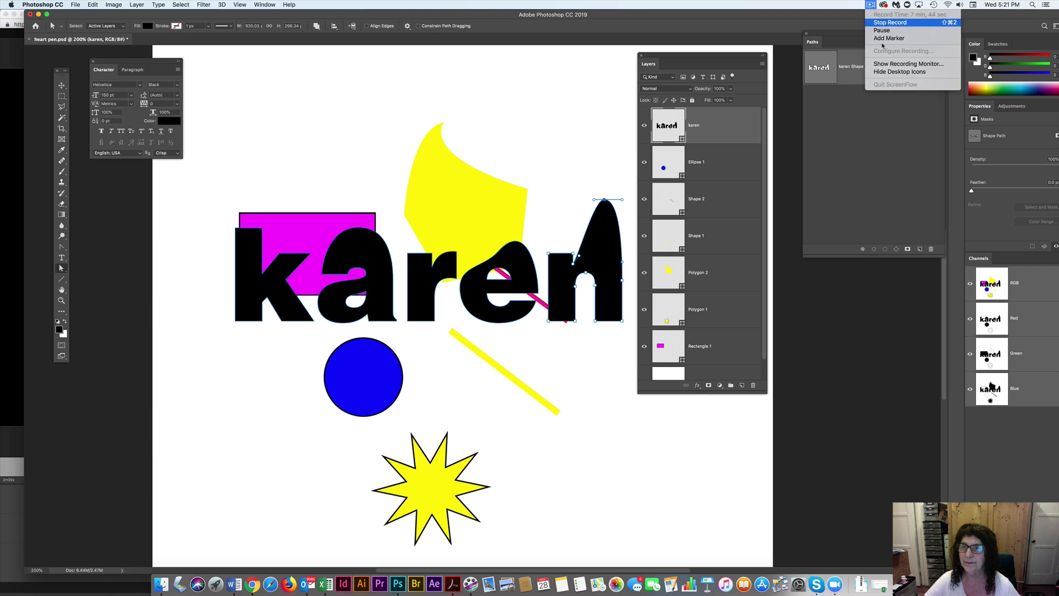